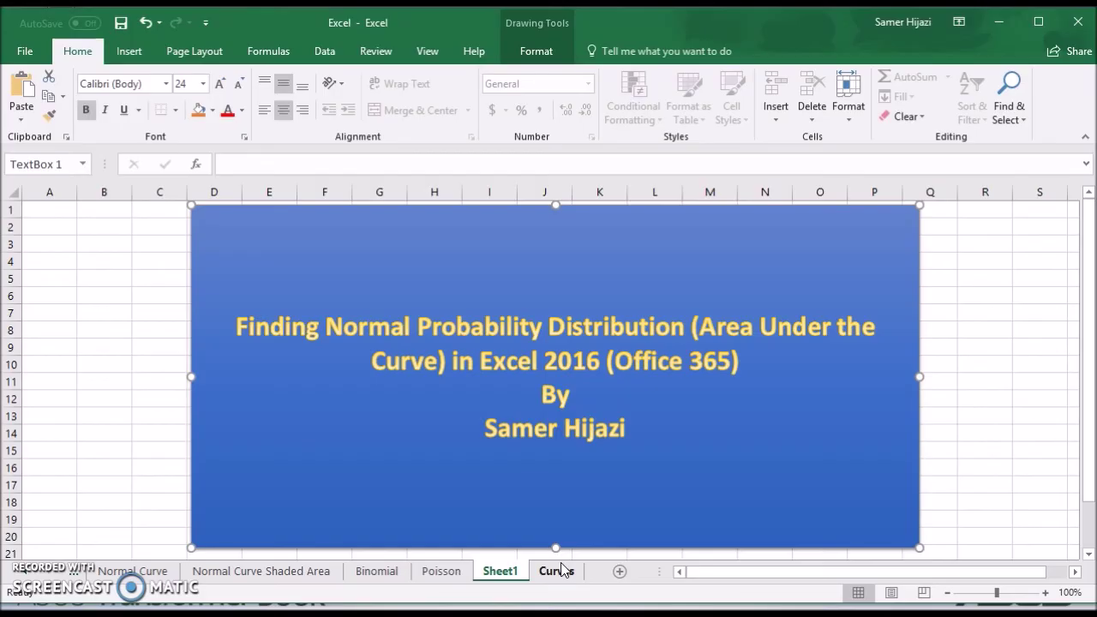
Step: Open the Curves sheet and scroll through its templates to row 39 and back to the top
left_click(559, 572)
left_click(550, 573)
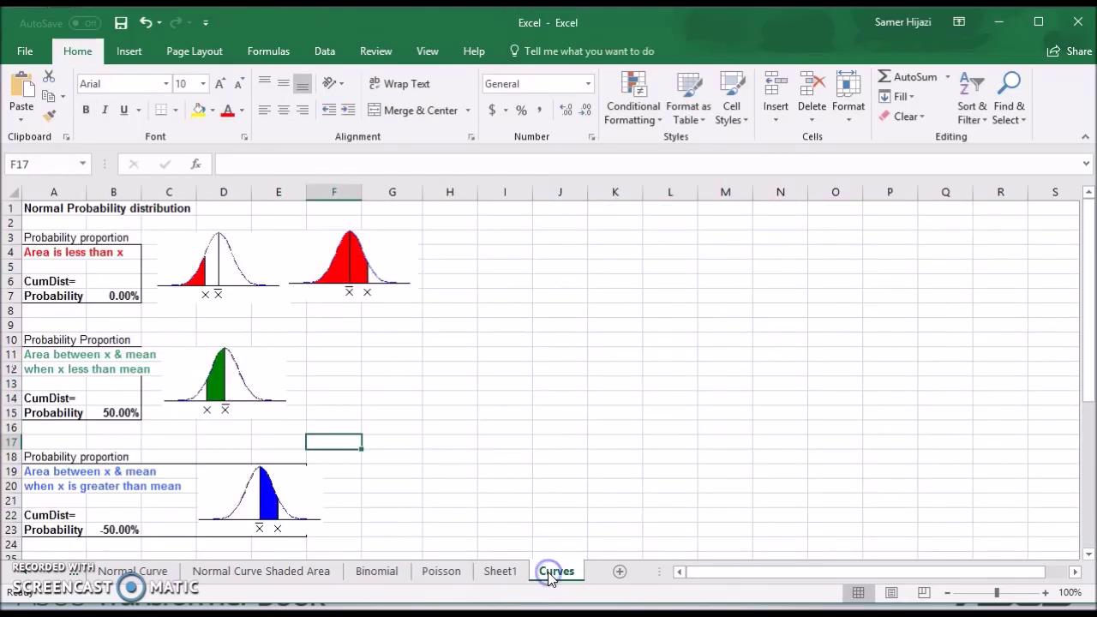
mouse_move(1091, 257)
left_mouse_down()
mouse_move(1089, 242)
mouse_move(1089, 273)
mouse_move(1089, 238)
left_mouse_up()
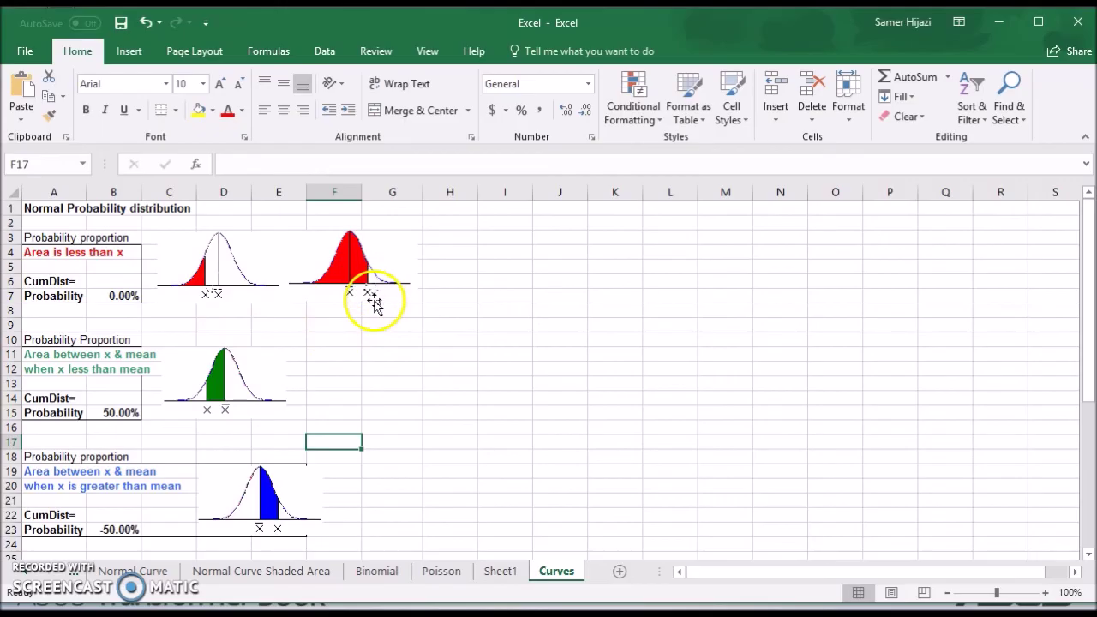
scroll(272, 351, "down", 1)
scroll(272, 352, "down", 1)
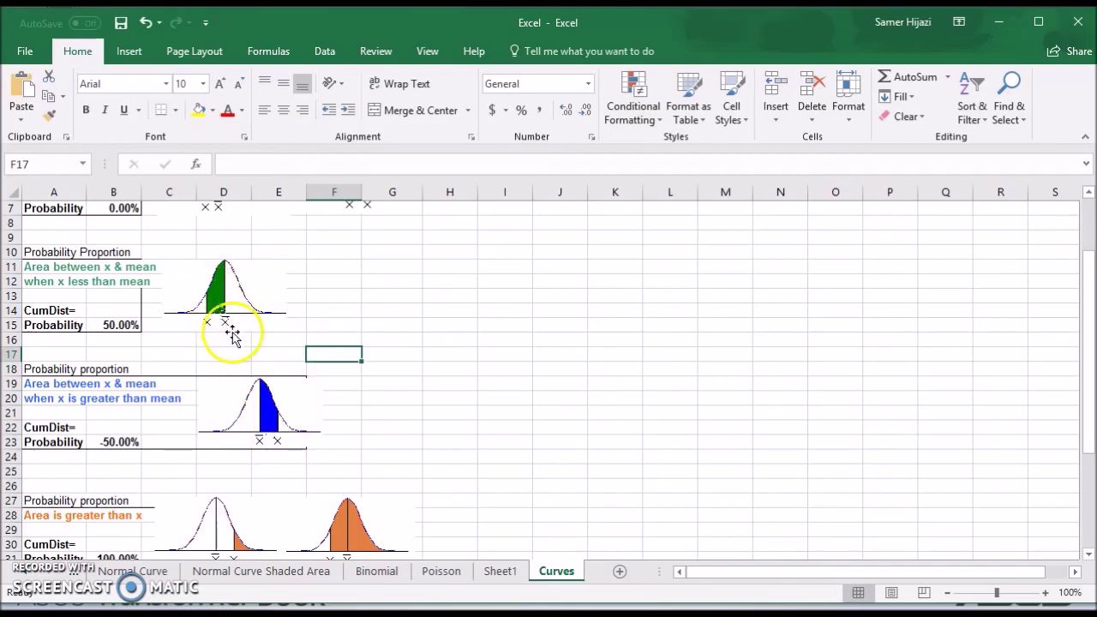
scroll(400, 366, "down", 5)
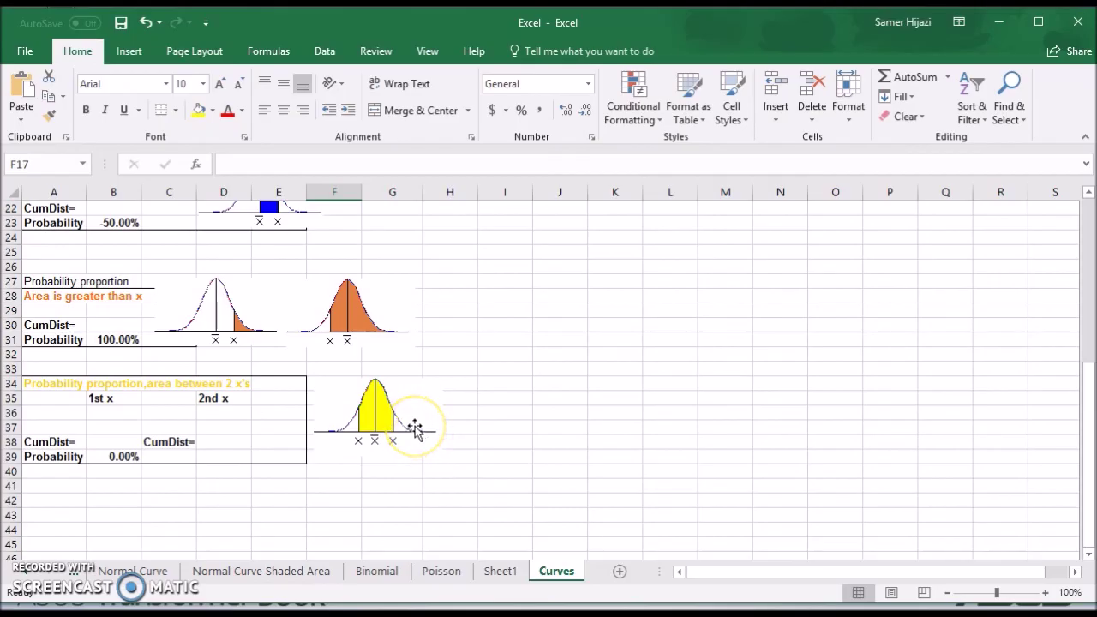
scroll(415, 428, "up", 7)
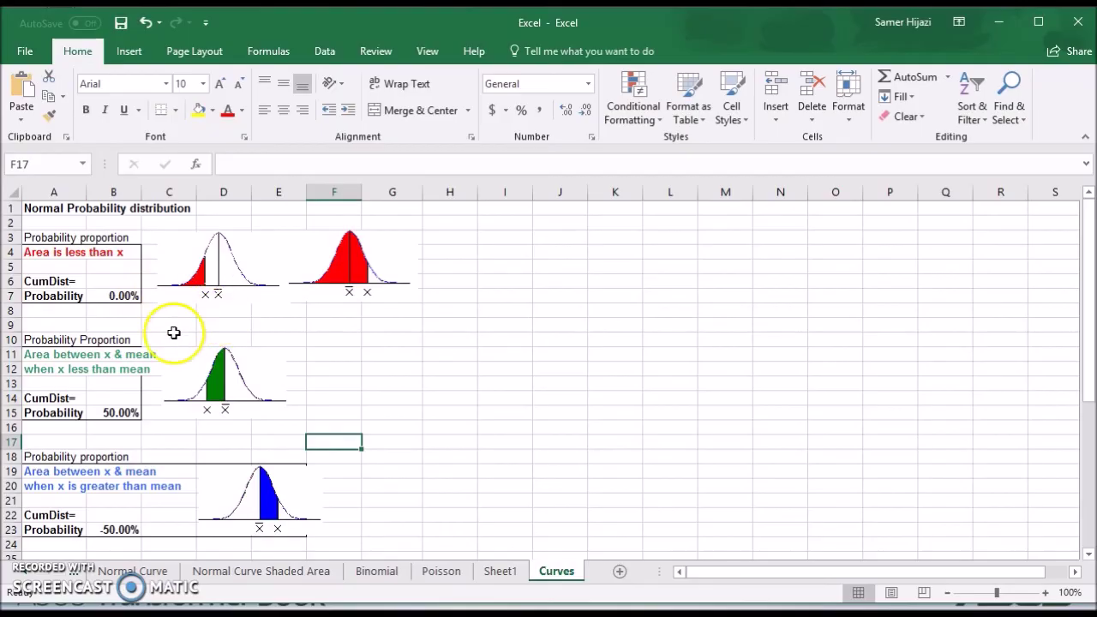
Step: Start a NORM.DIST formula in F17 from Insert Function's Statistical category
left_click(947, 77)
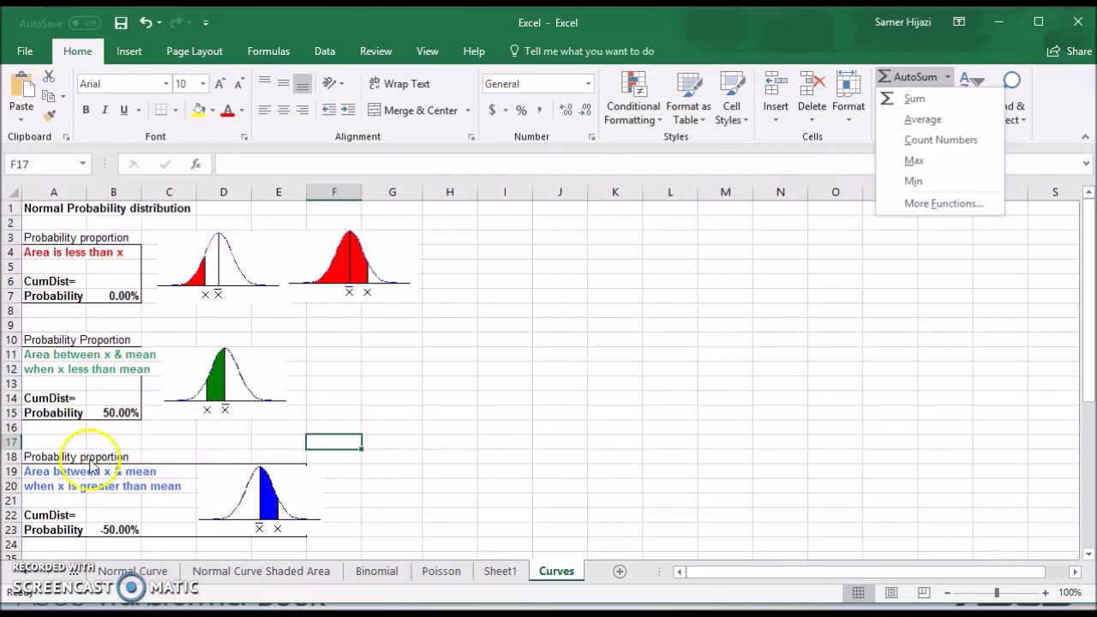
left_click(941, 205)
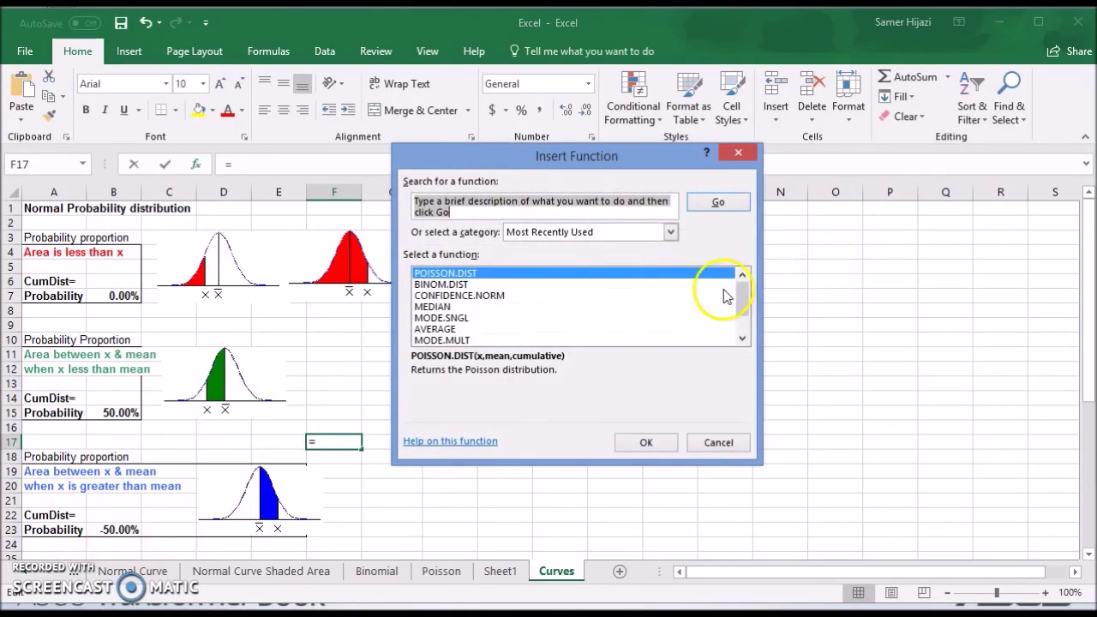
left_click(669, 238)
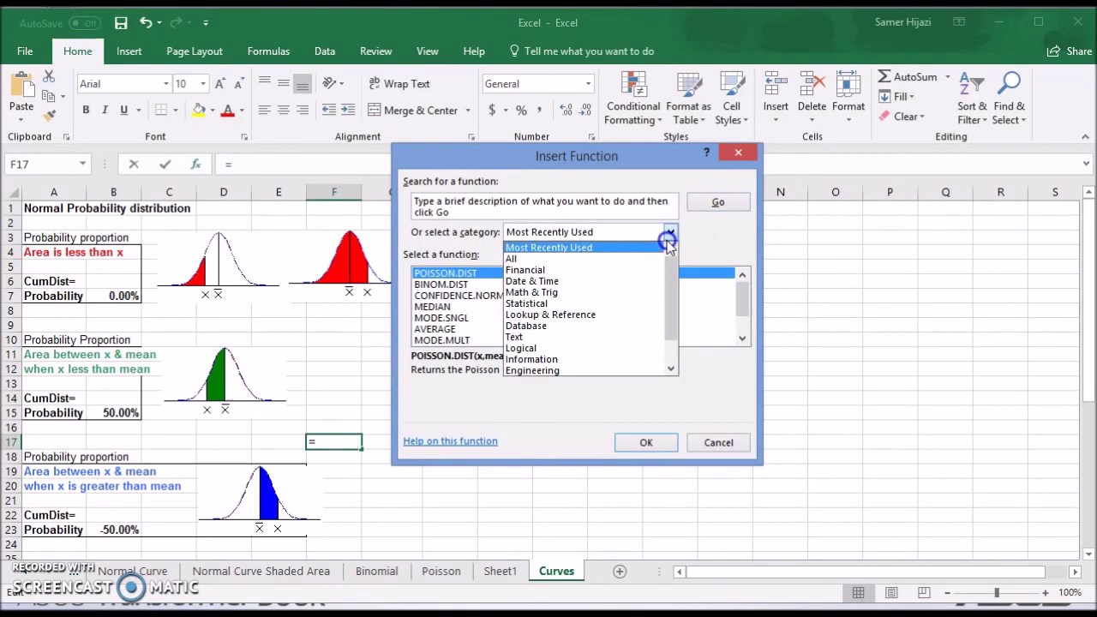
left_click(528, 304)
left_click(454, 317)
scroll(454, 314, "down", 15)
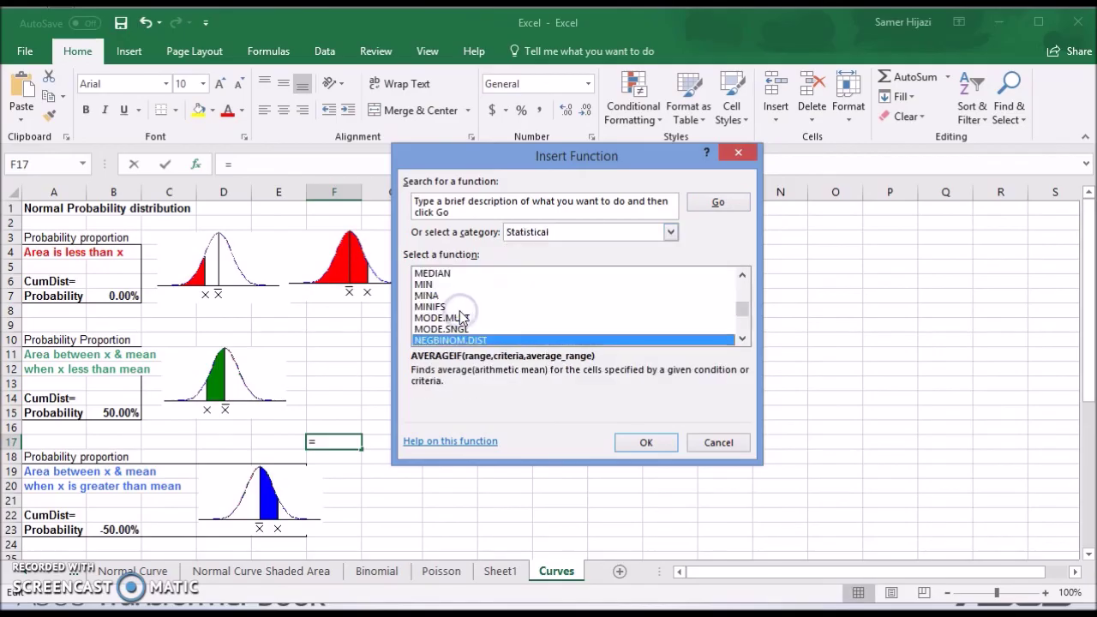
left_click(652, 337)
left_click(742, 338)
left_click(743, 338)
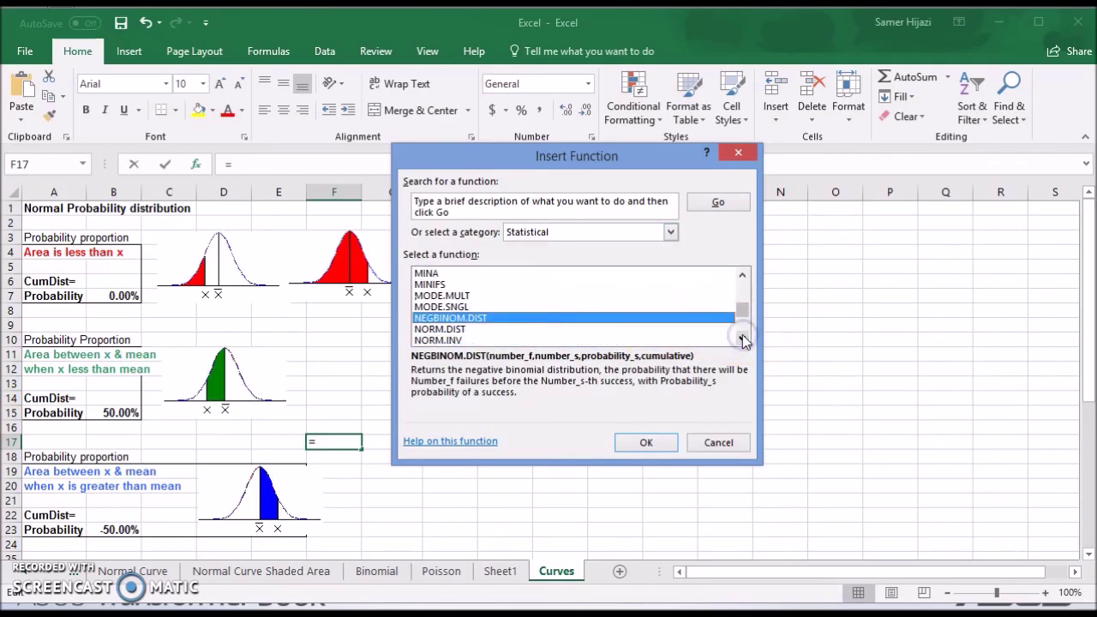
left_click(743, 338)
left_click(462, 317)
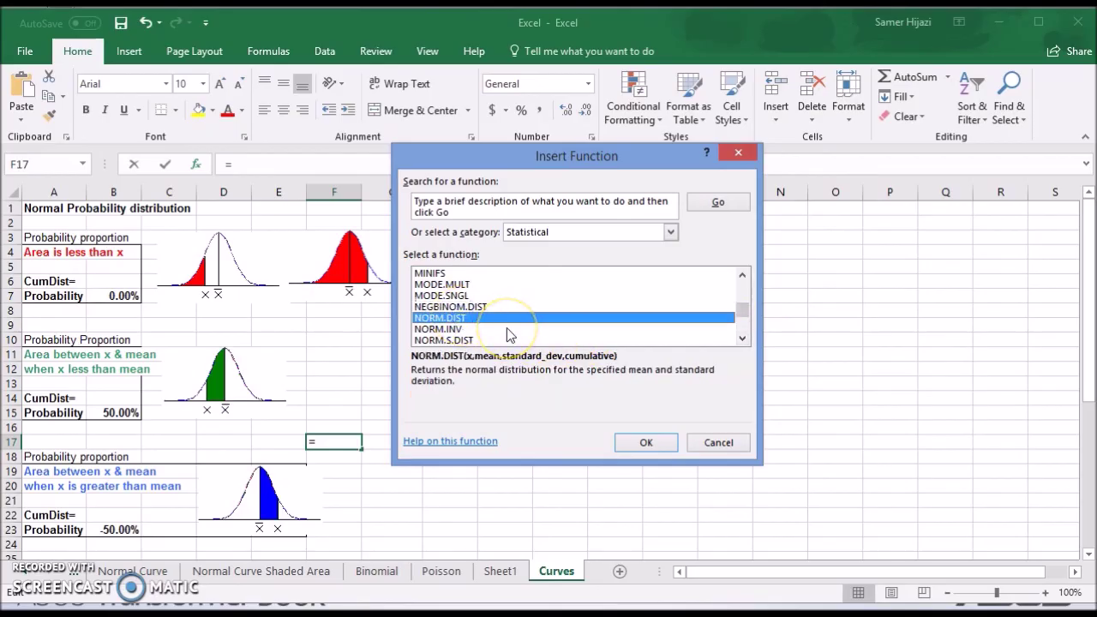
left_click(649, 442)
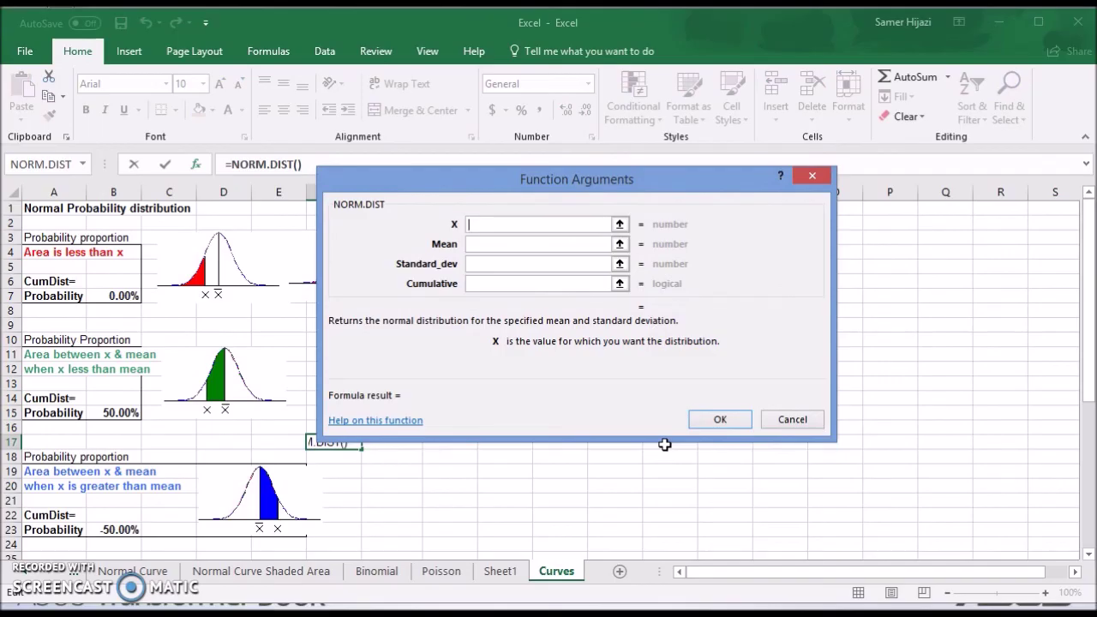
Step: Review the Mean, Standard_dev and Cumulative argument descriptions, then cancel the F17 formula
left_click_drag(552, 181, 651, 189)
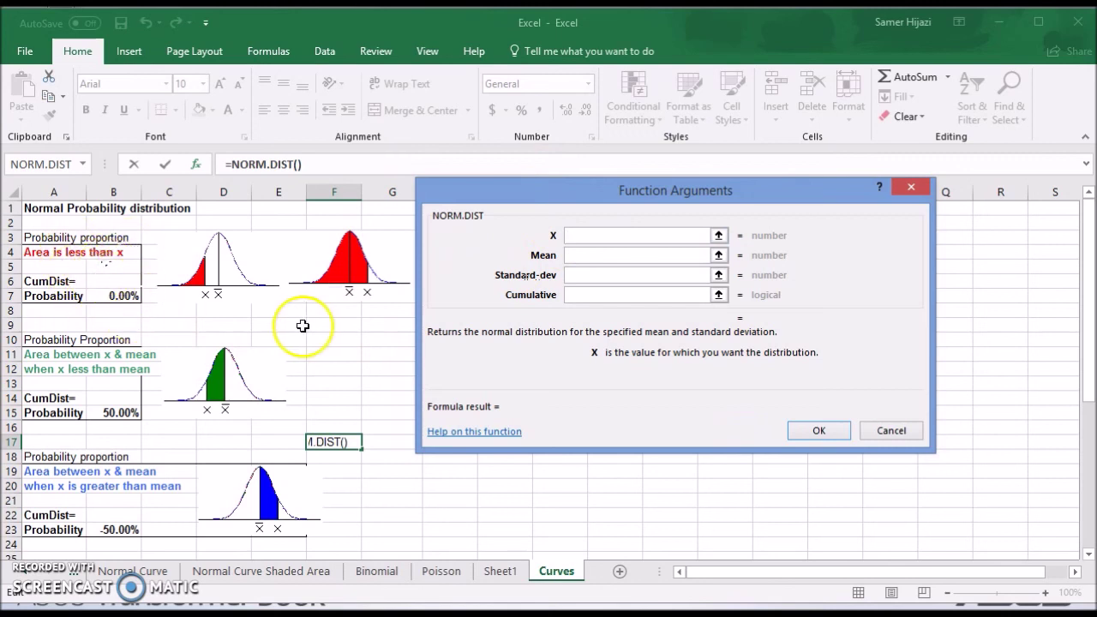
left_click(581, 254)
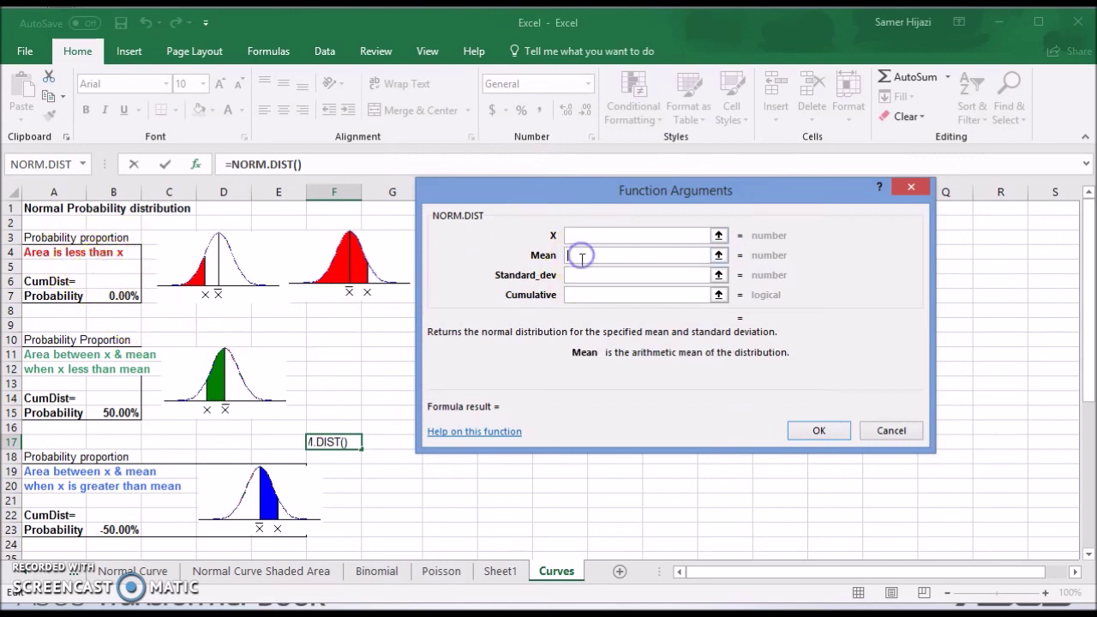
left_click(581, 275)
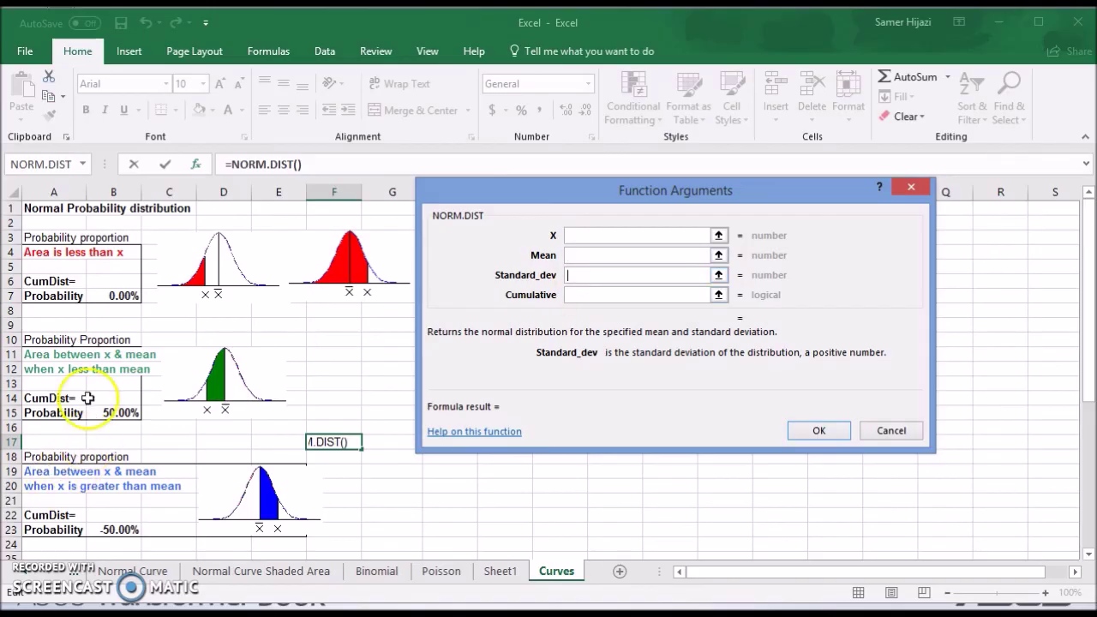
left_click(574, 294)
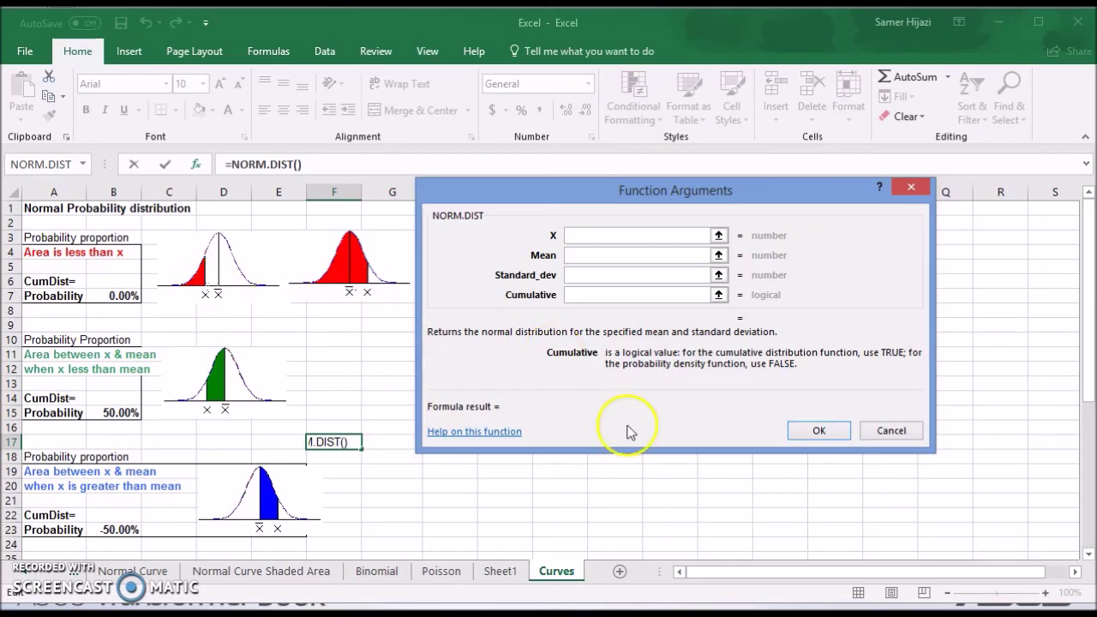
left_click(888, 433)
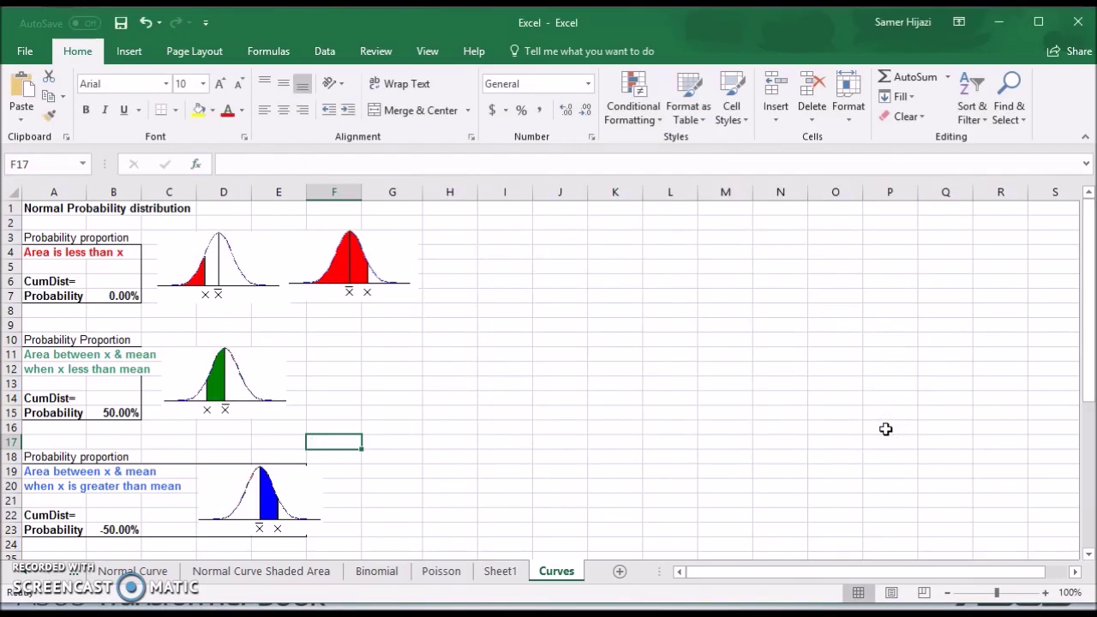
Step: Paste the loan-amount problem text box at I2, nudge it up-left, and highlight part a
left_click(504, 222)
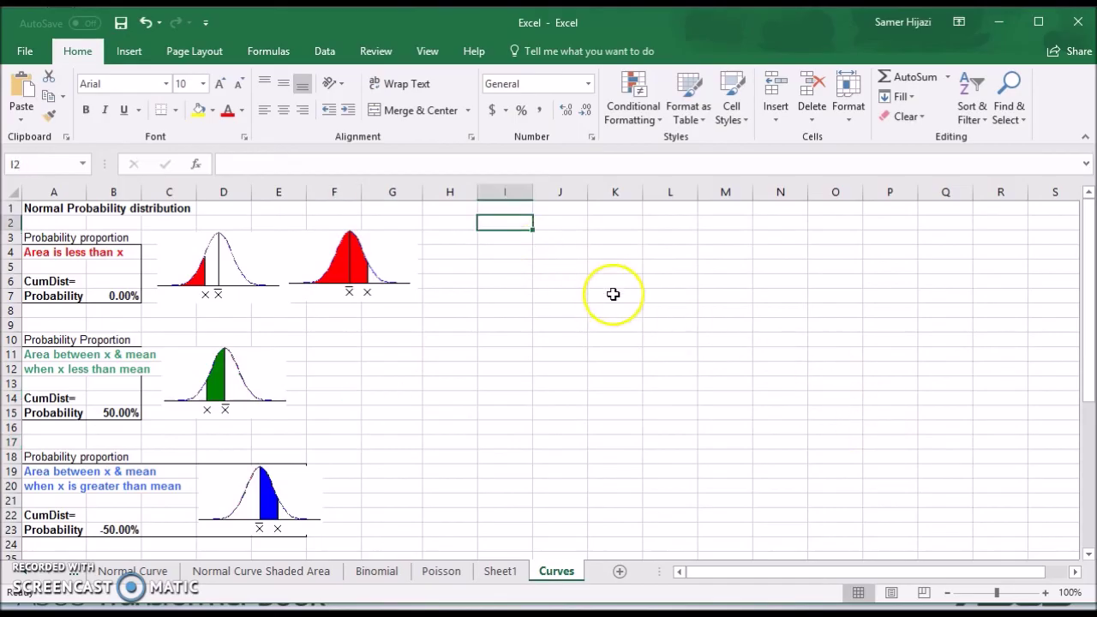
key("ctrl+v")
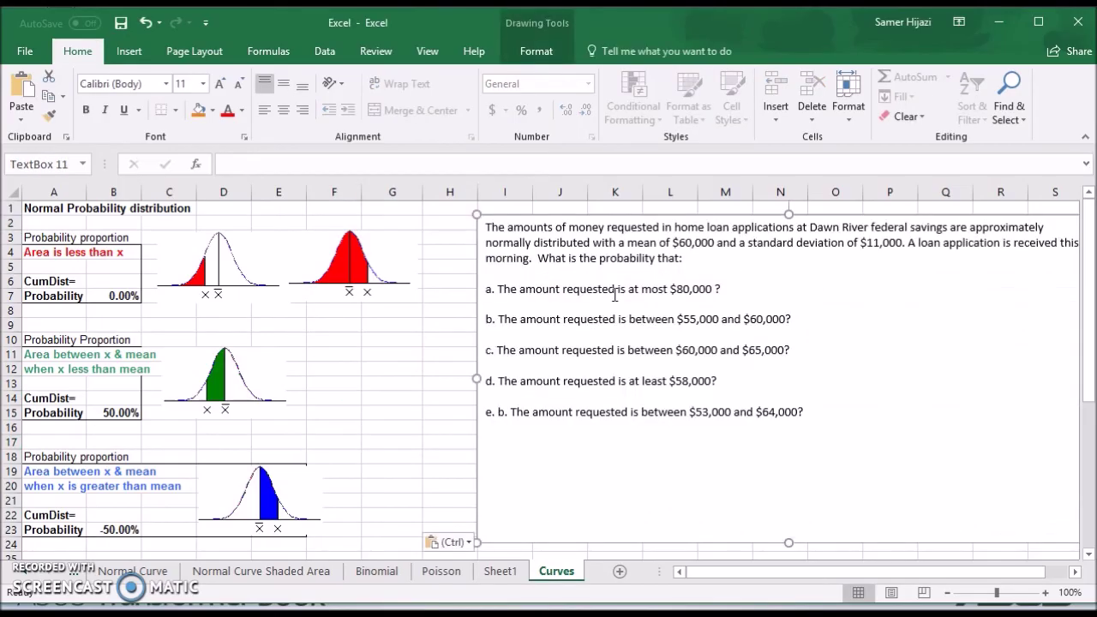
left_click_drag(645, 212, 618, 207)
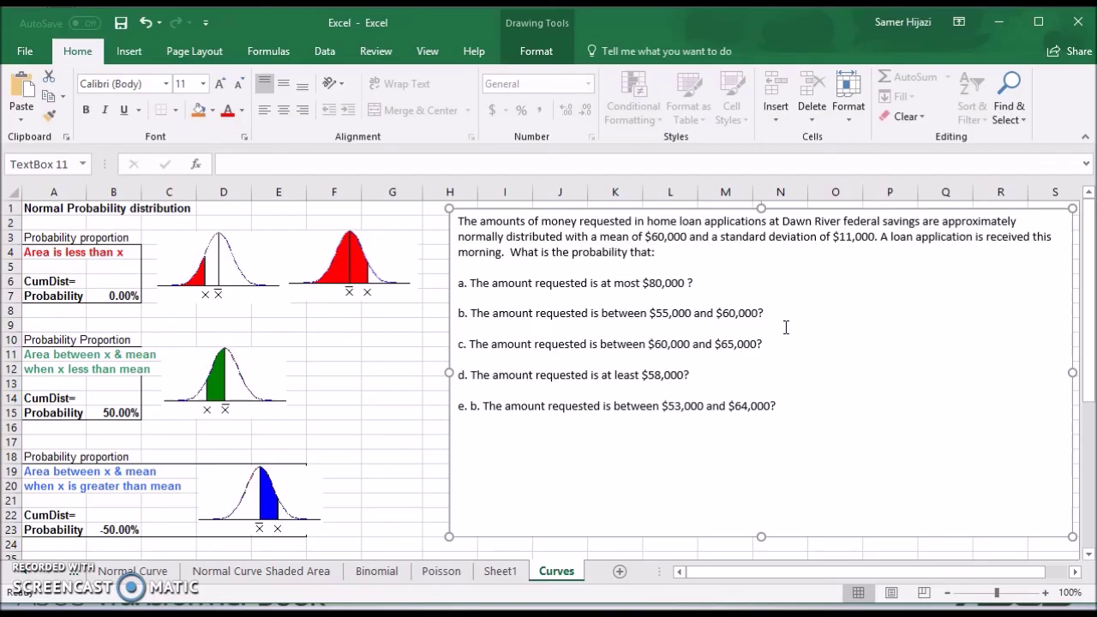
left_click_drag(470, 282, 682, 286)
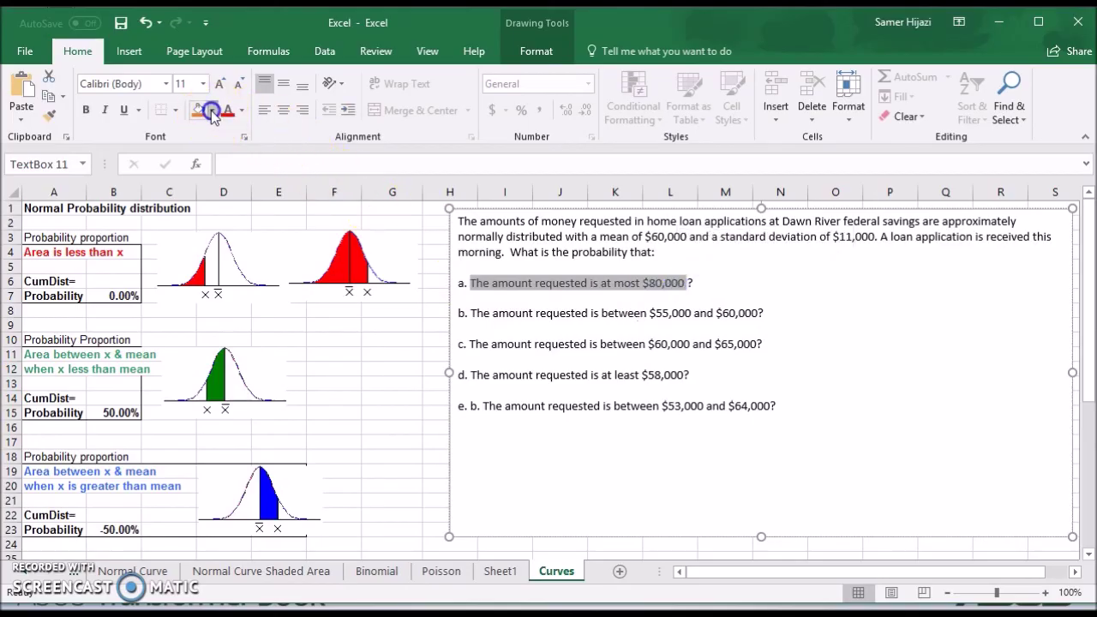
Step: Fill the problem text box orange, re-highlight part a, and select cell B7
left_click(212, 114)
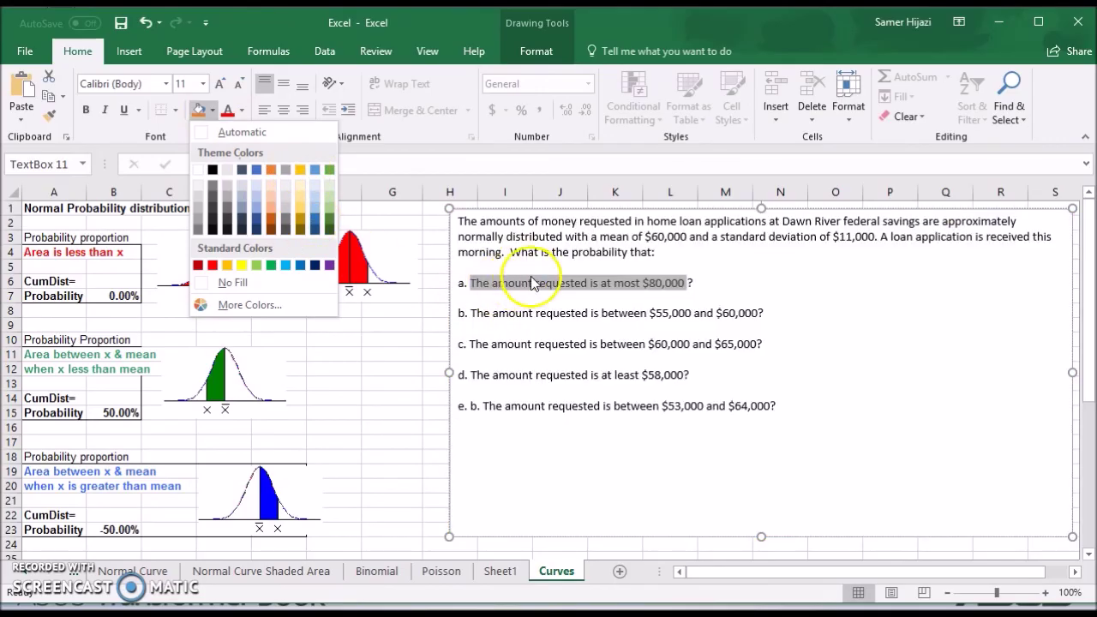
left_click(557, 287)
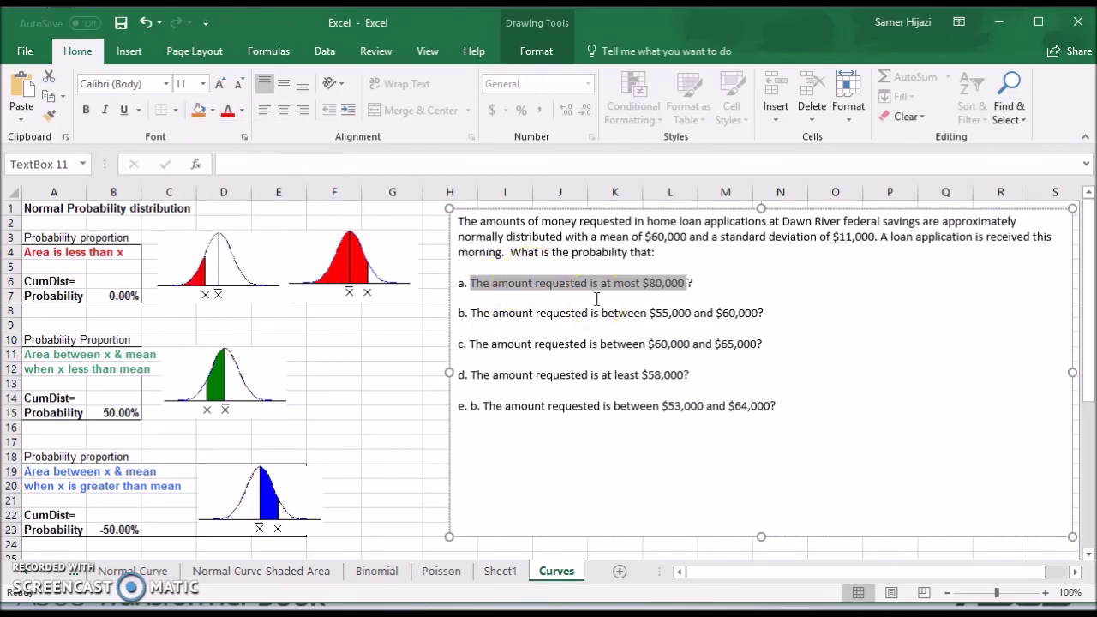
left_click(199, 110)
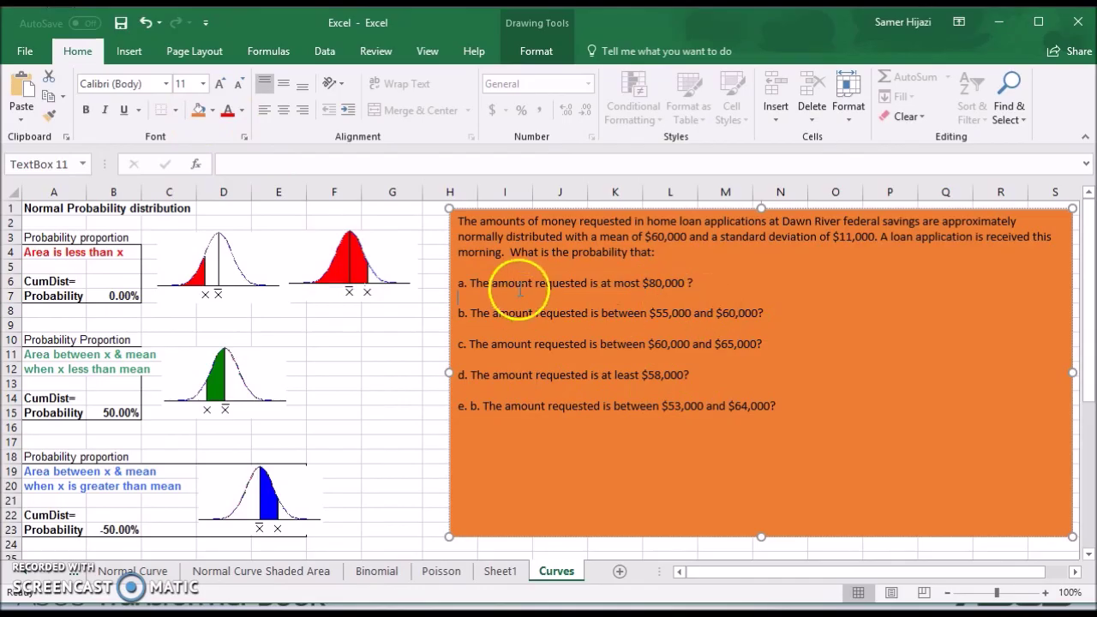
left_click_drag(469, 283, 683, 284)
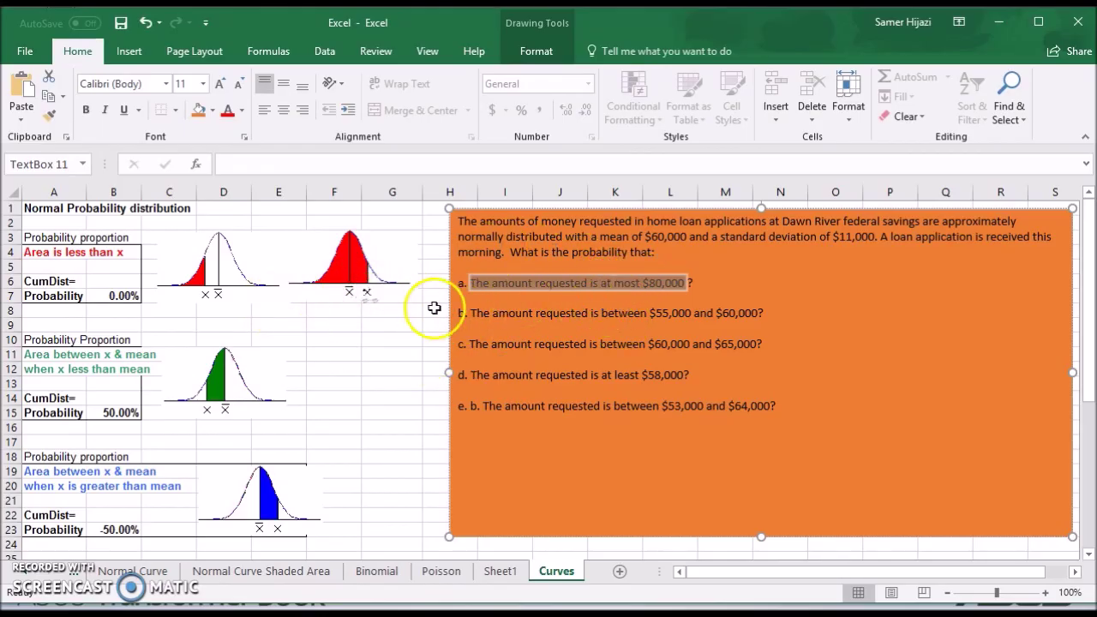
left_click(112, 294)
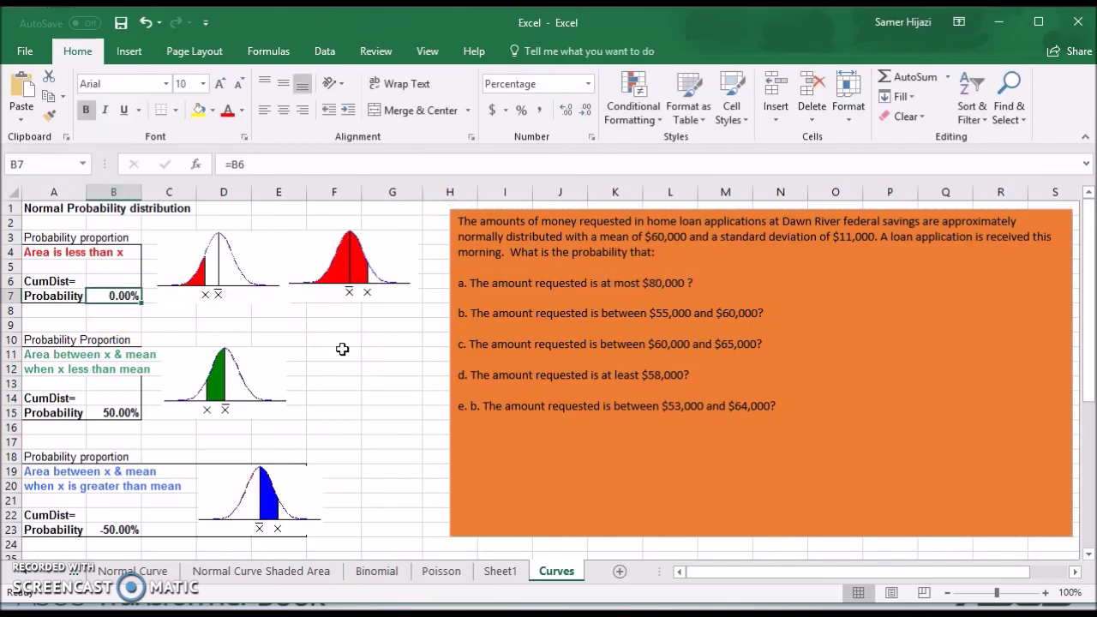
Step: Start a NORM.DIST formula in cell B6 and move its argument dialog down to reveal the question
key("Up")
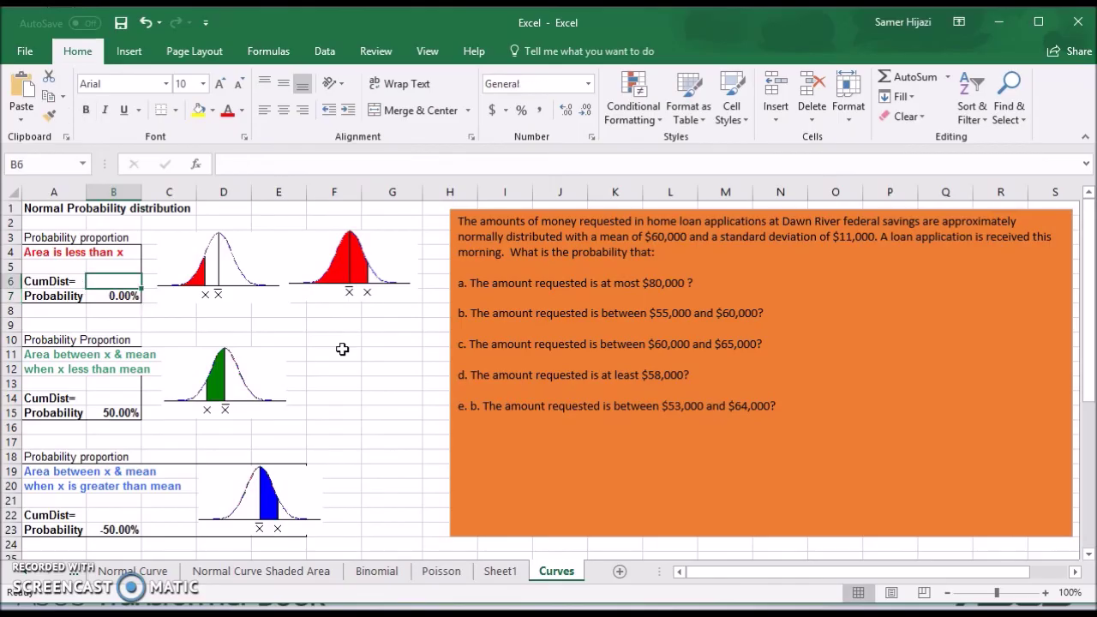
left_click(946, 76)
left_click(943, 204)
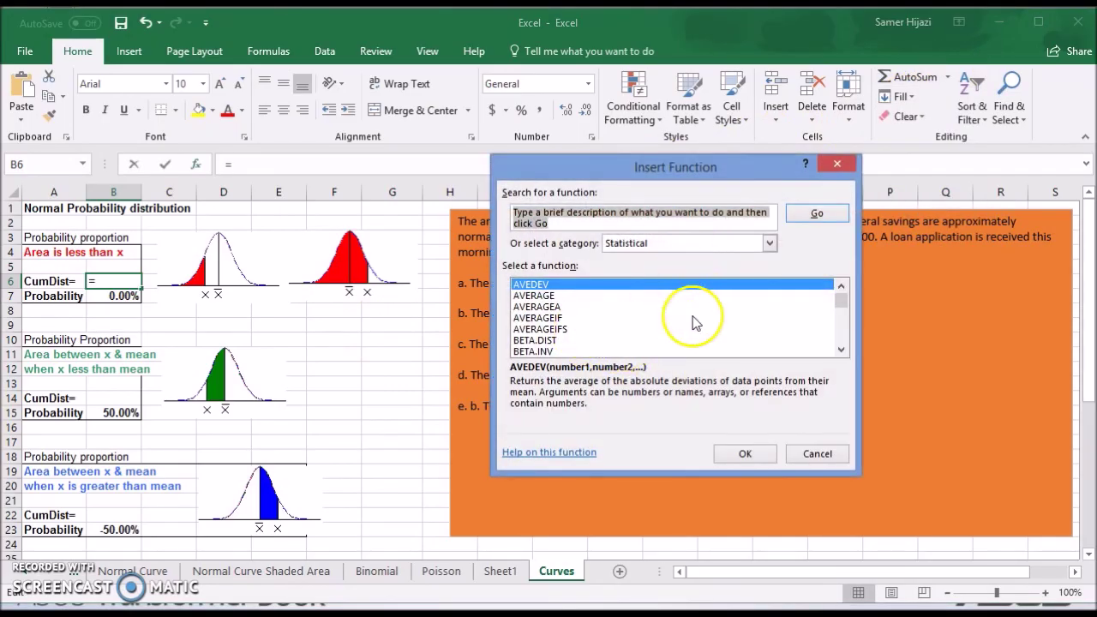
type("n")
left_click(571, 328)
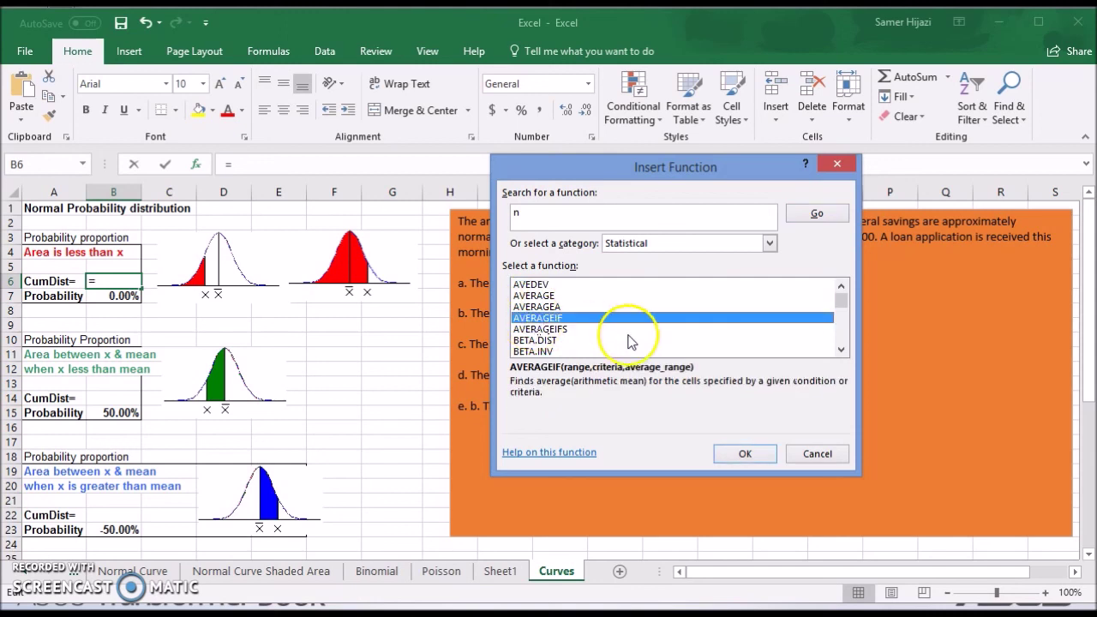
key("n")
left_click(841, 349)
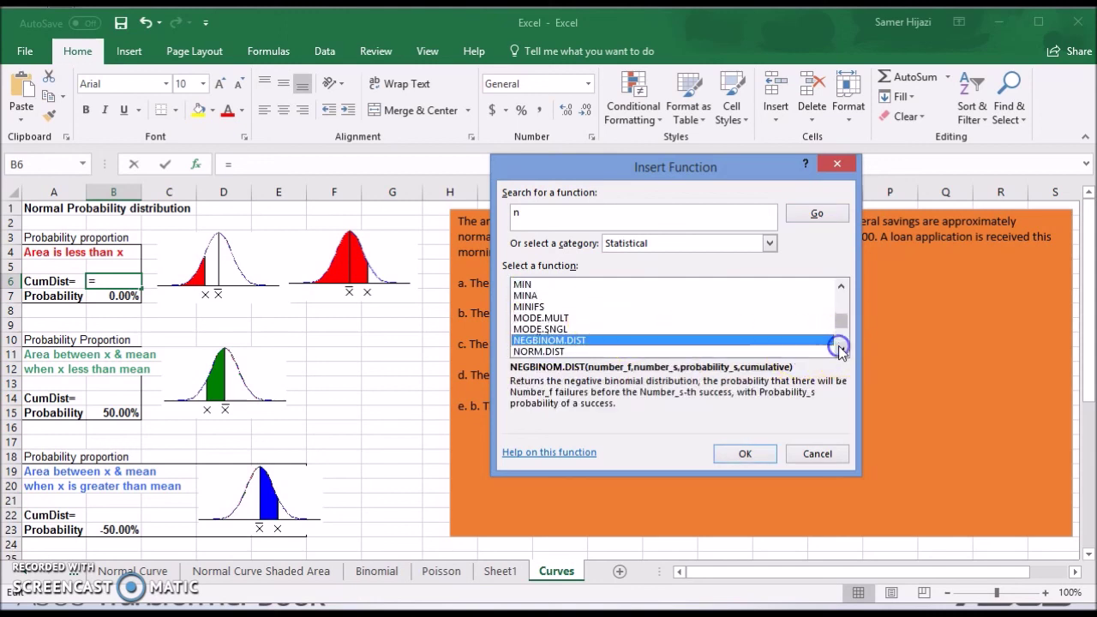
left_click(841, 349)
left_click(548, 341)
left_click(742, 452)
left_click_drag(657, 196, 673, 336)
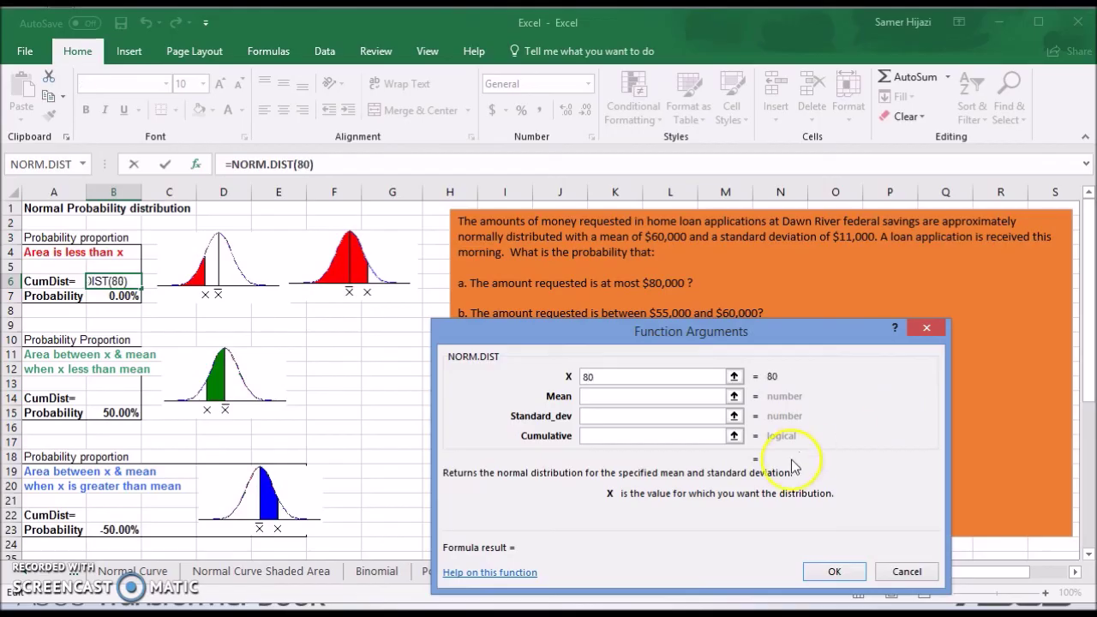
Step: Complete B6 as NORM.DIST(80,60,11,TRUE), giving 96.55% in B7, then highlight part b's question
left_click(666, 397)
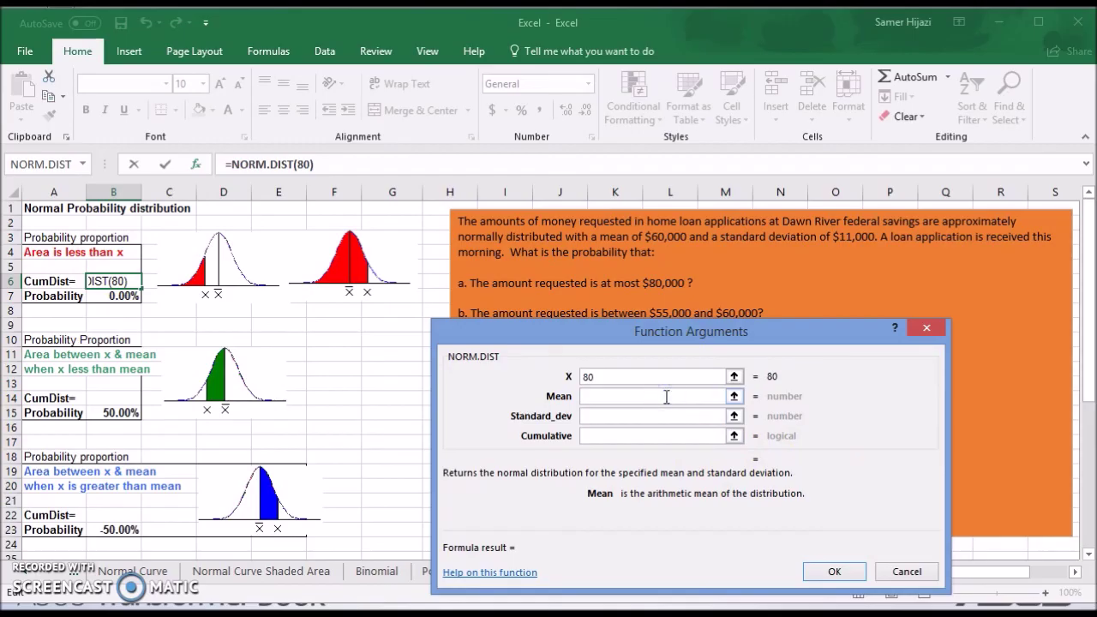
left_click(601, 418)
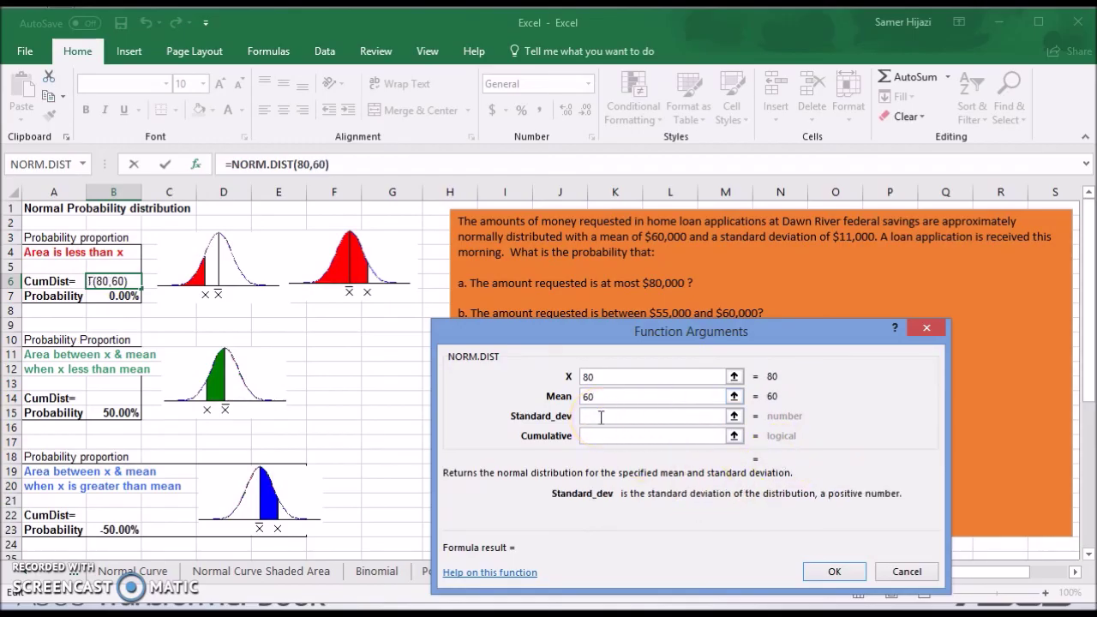
left_click(603, 439)
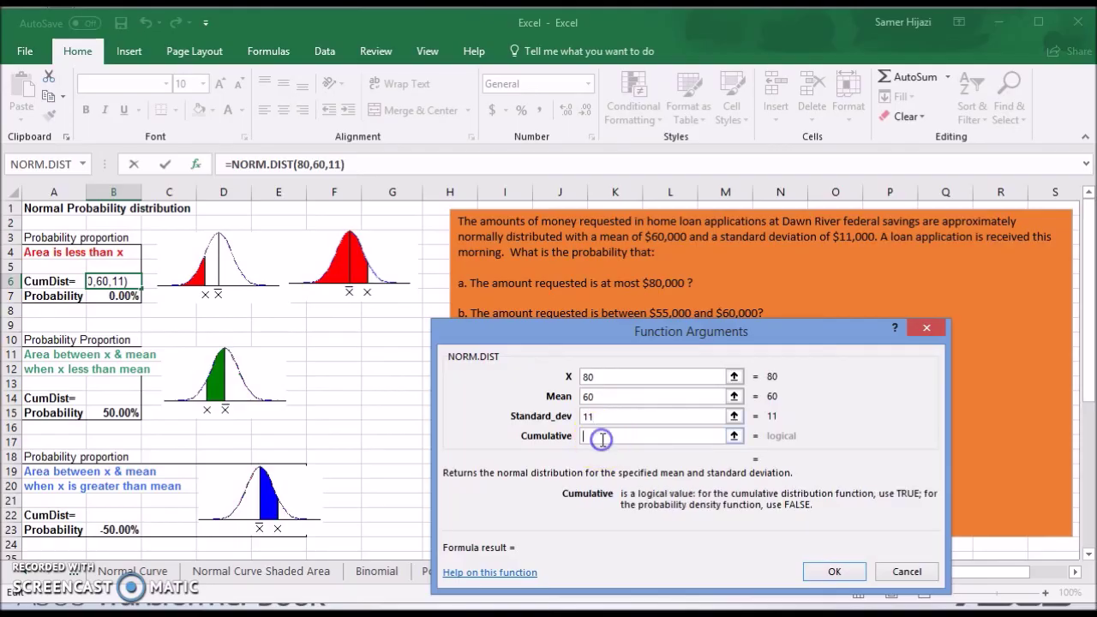
type("TRU")
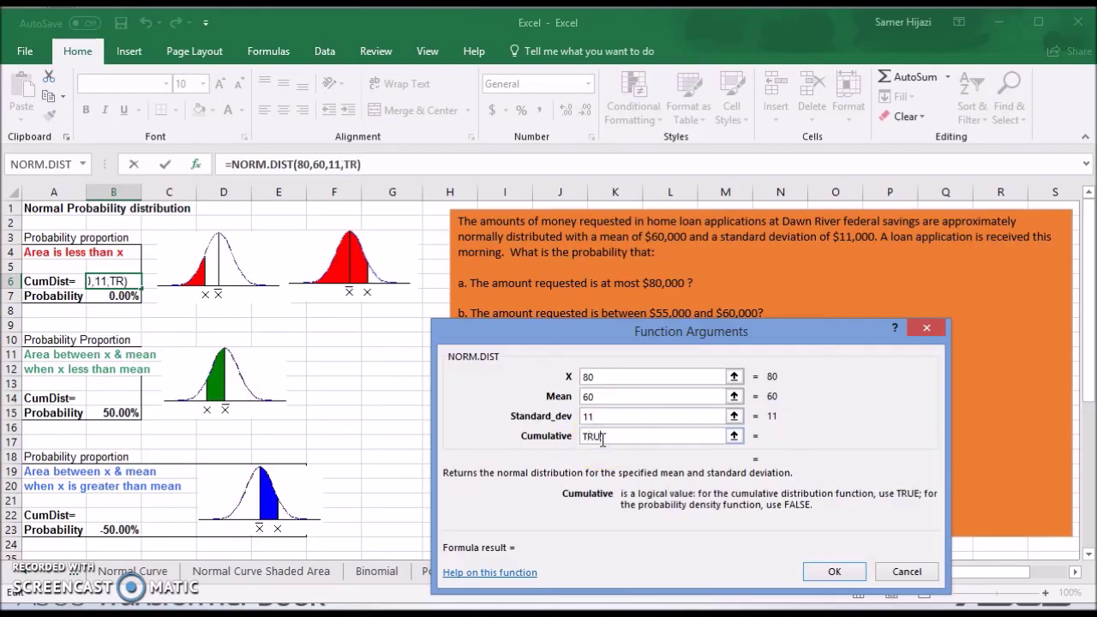
type("E")
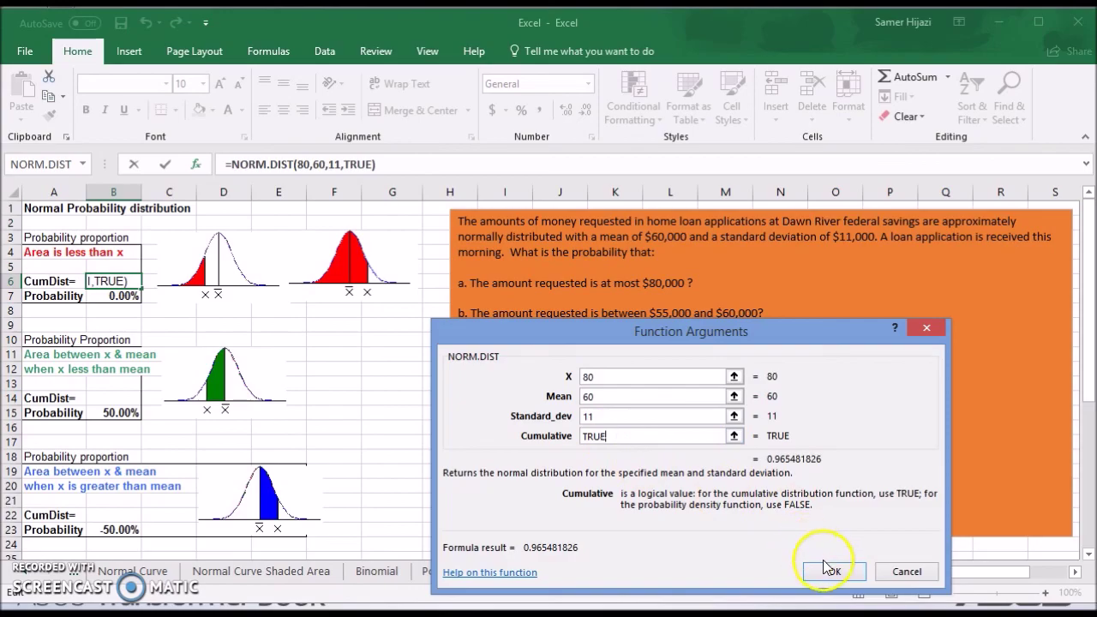
left_click(836, 572)
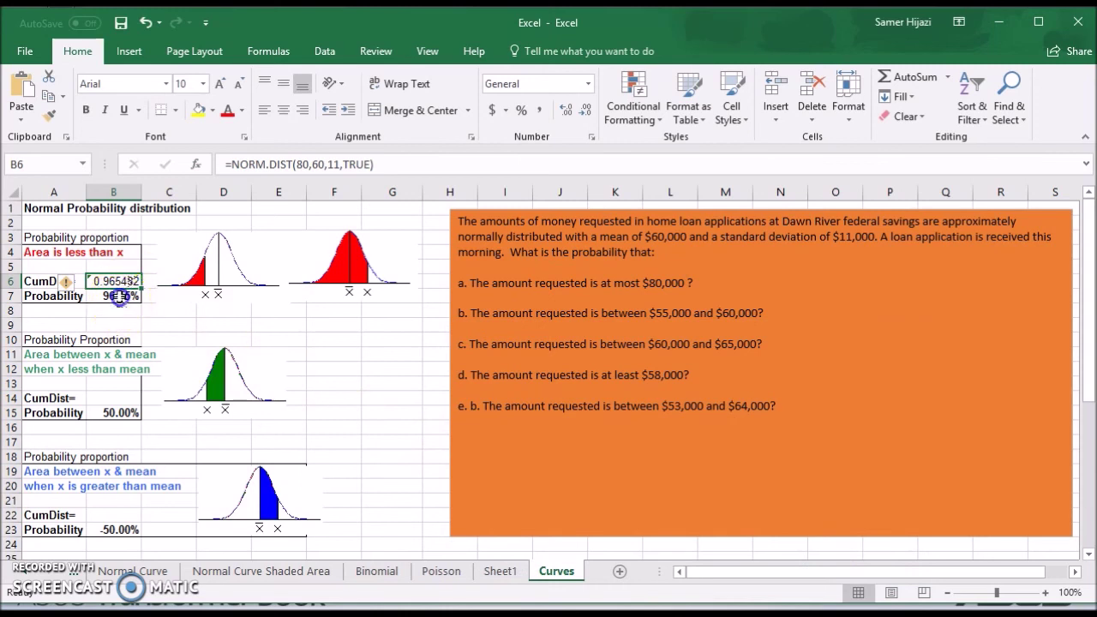
left_click(116, 295)
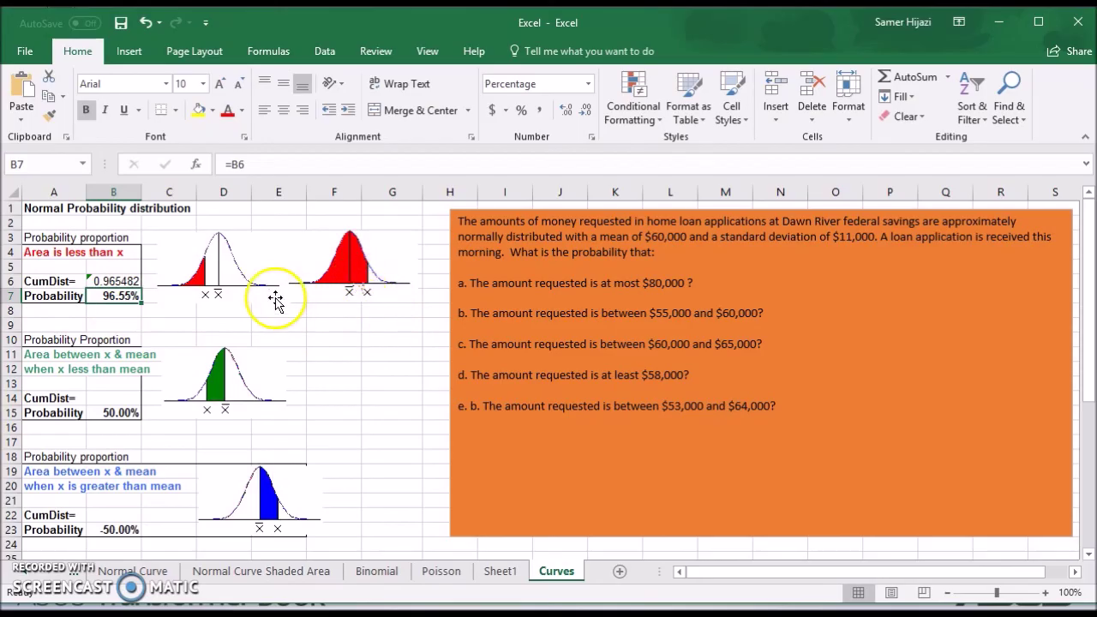
left_click(602, 314)
left_click_drag(474, 313, 761, 323)
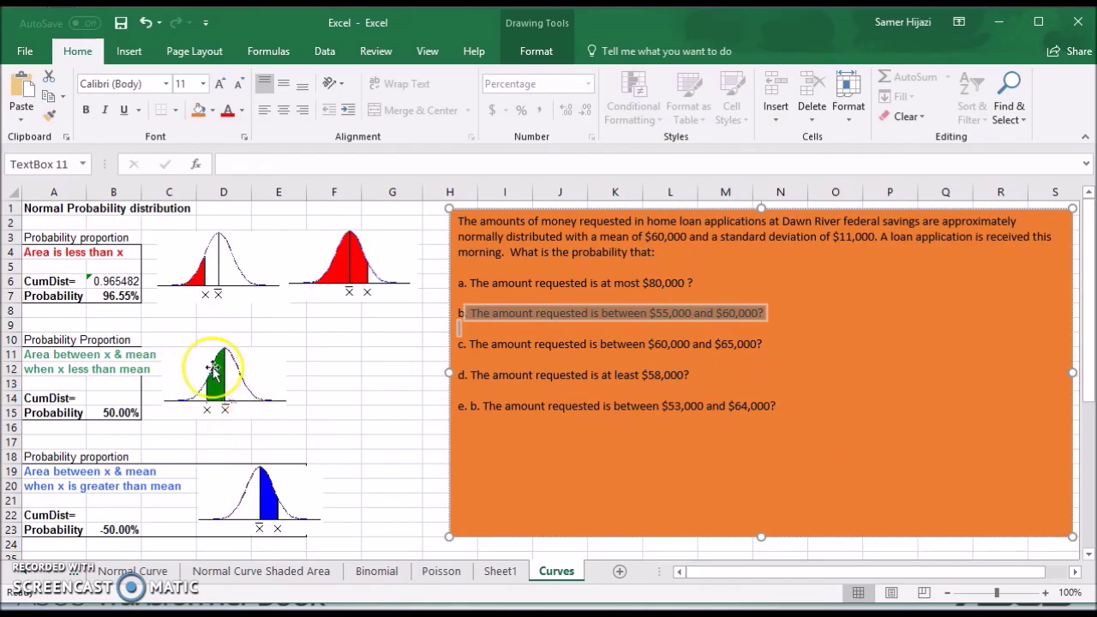
left_click(218, 419)
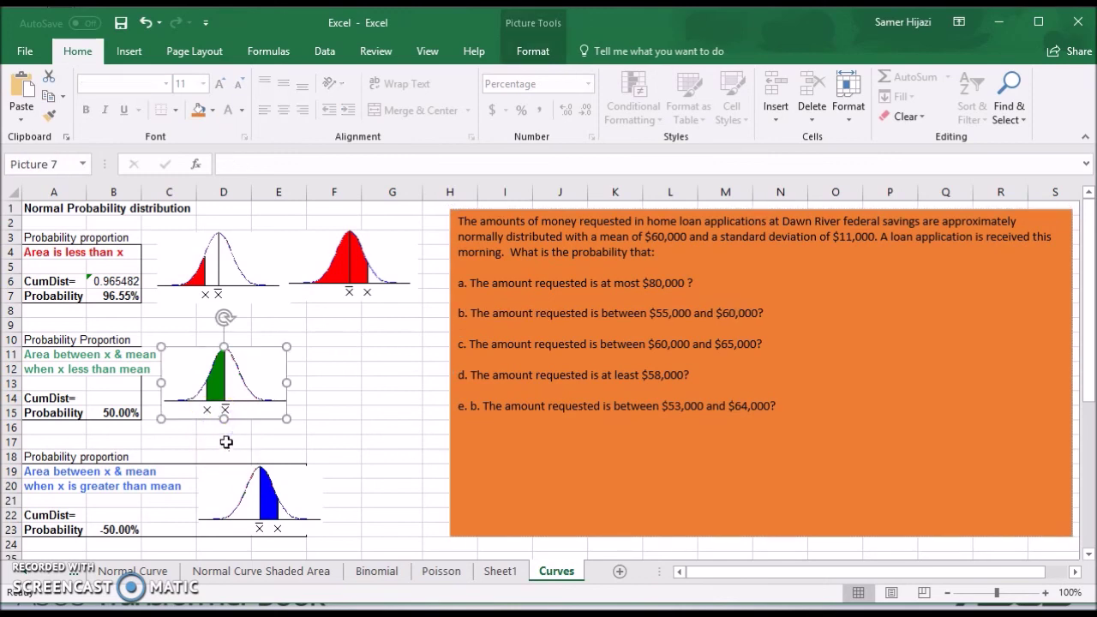
left_click(226, 441)
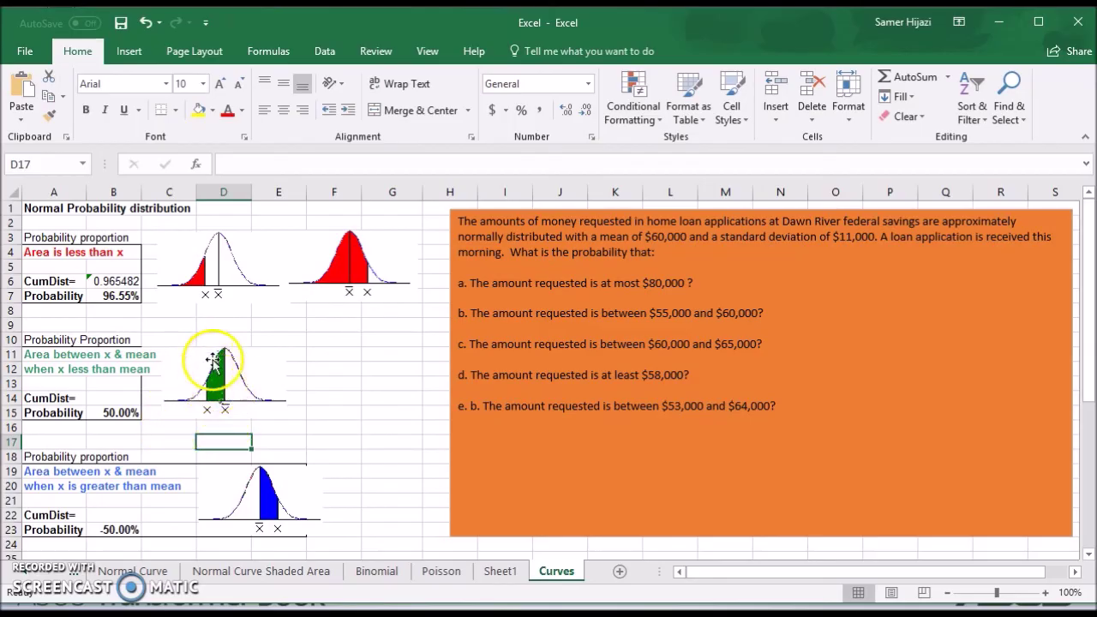
left_click(122, 414)
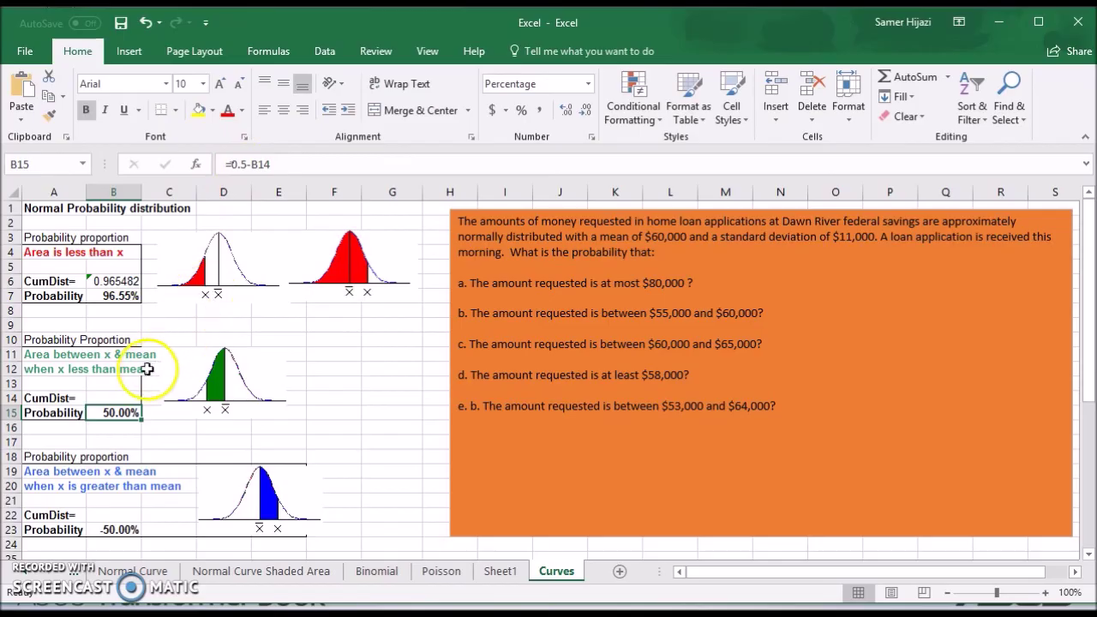
left_click(125, 399)
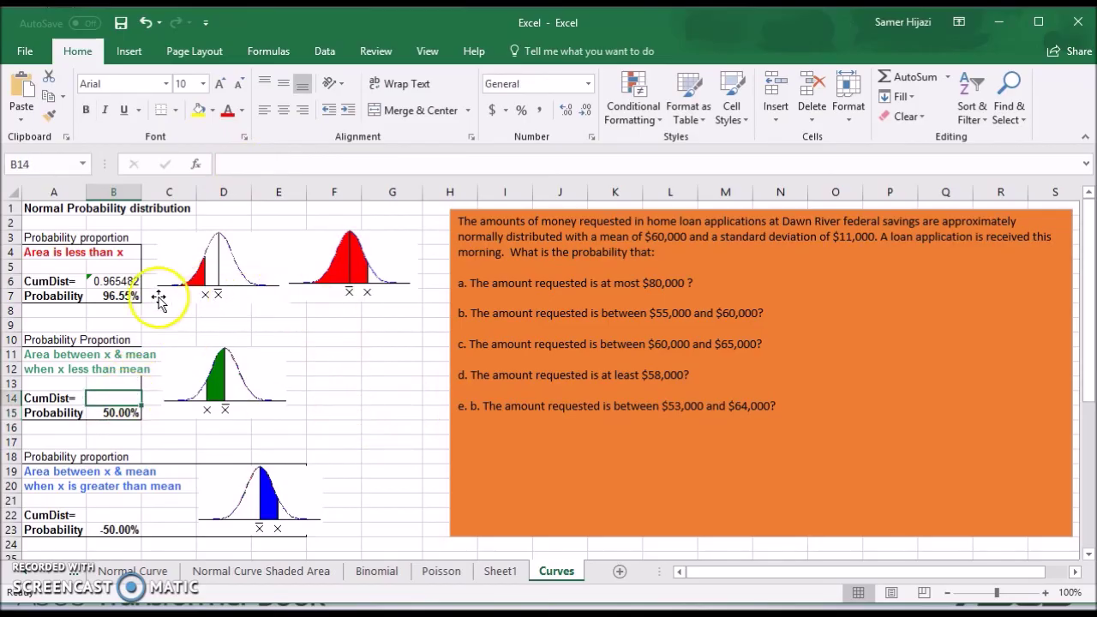
Step: Copy B6's formula into B14 and change its X value from 80 to 55
left_click(129, 280)
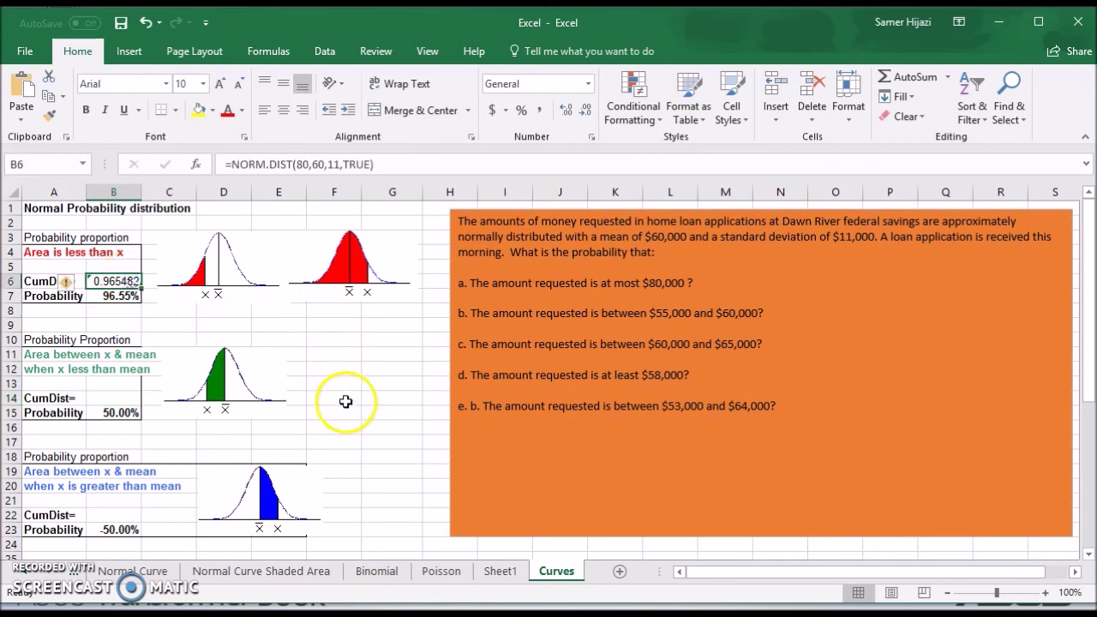
key("ctrl+c")
left_click(121, 400)
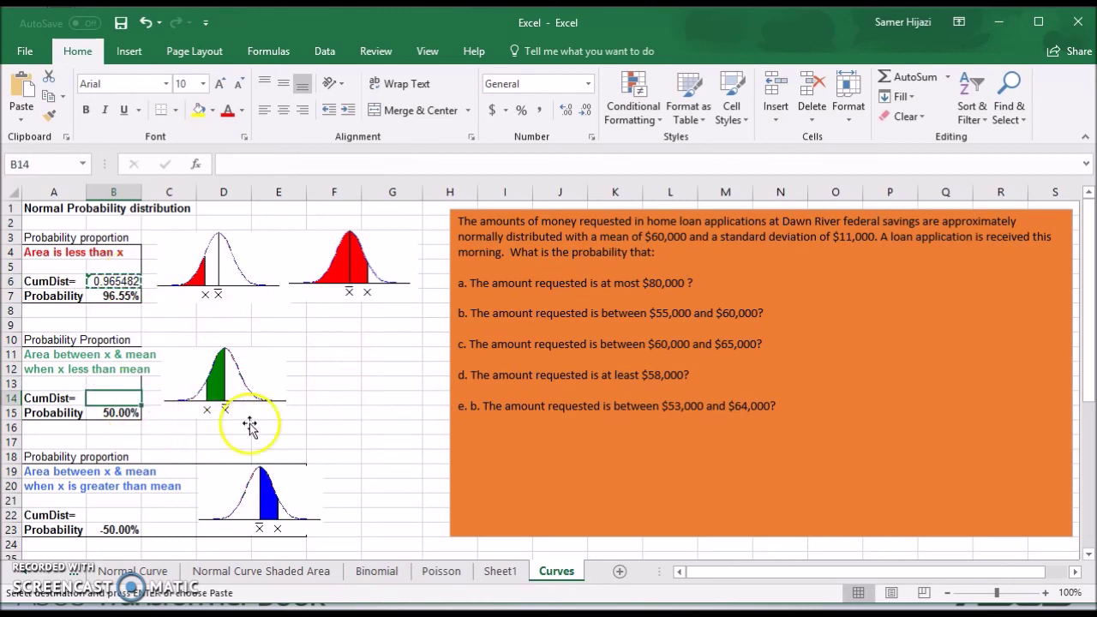
key("ctrl+v")
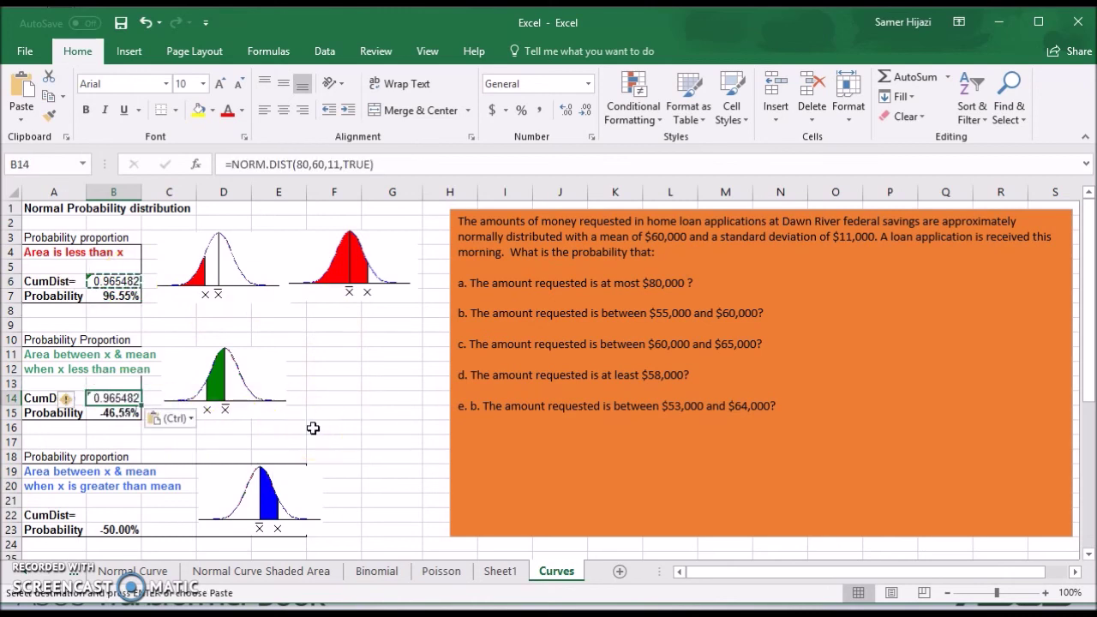
key("F2")
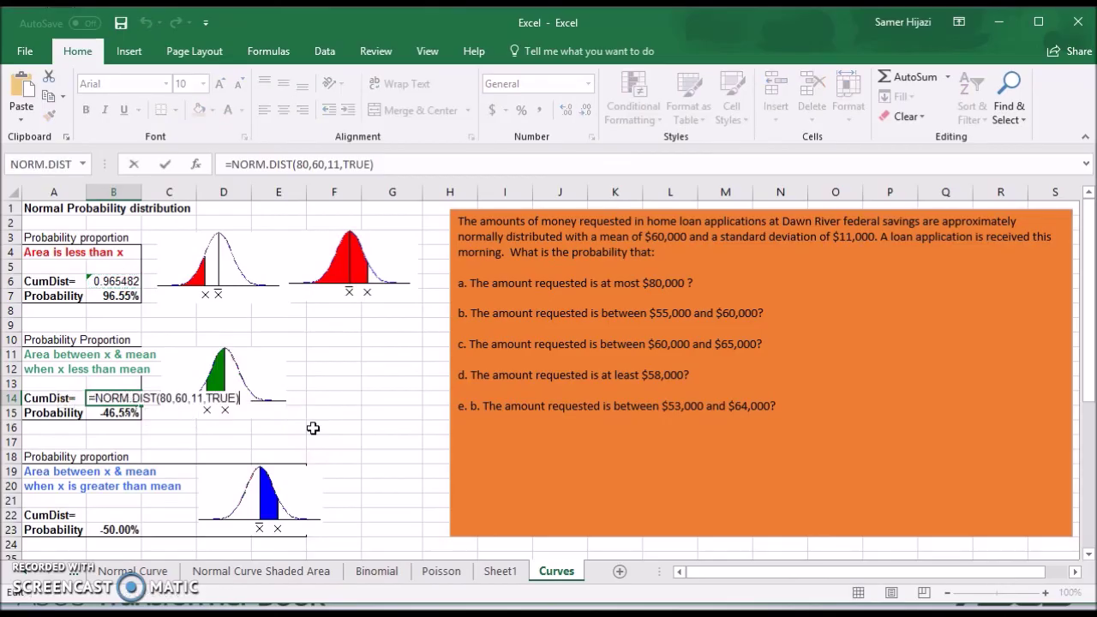
key("Left")
key("Left")
key("Left")
key("Left")
key("Left")
key("Left")
key("Left")
key("Left")
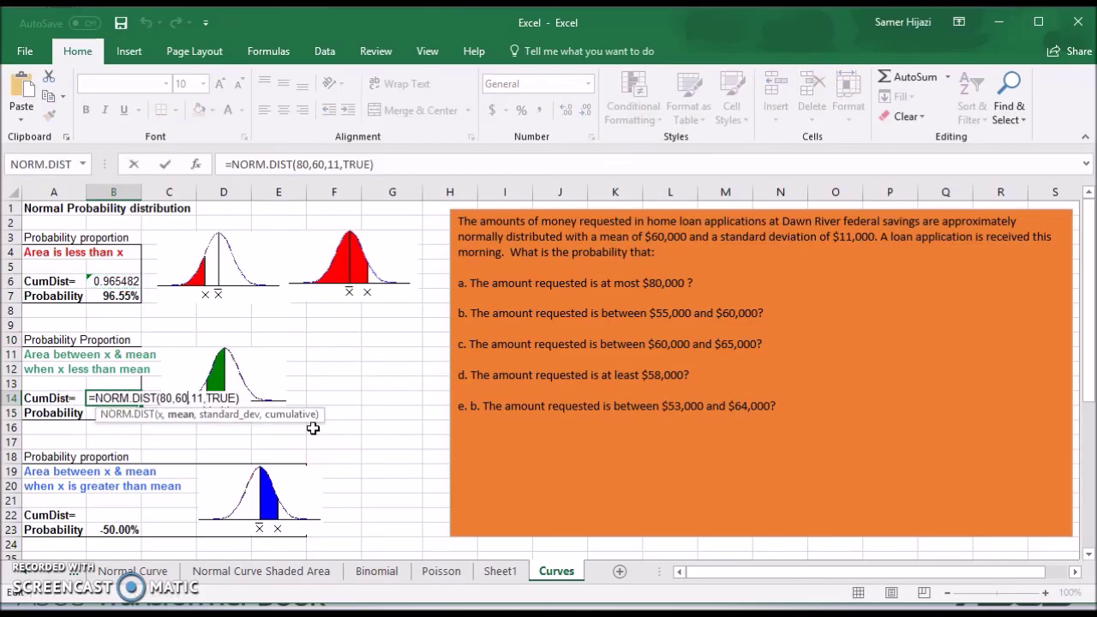
key("BackSpace")
key("BackSpace")
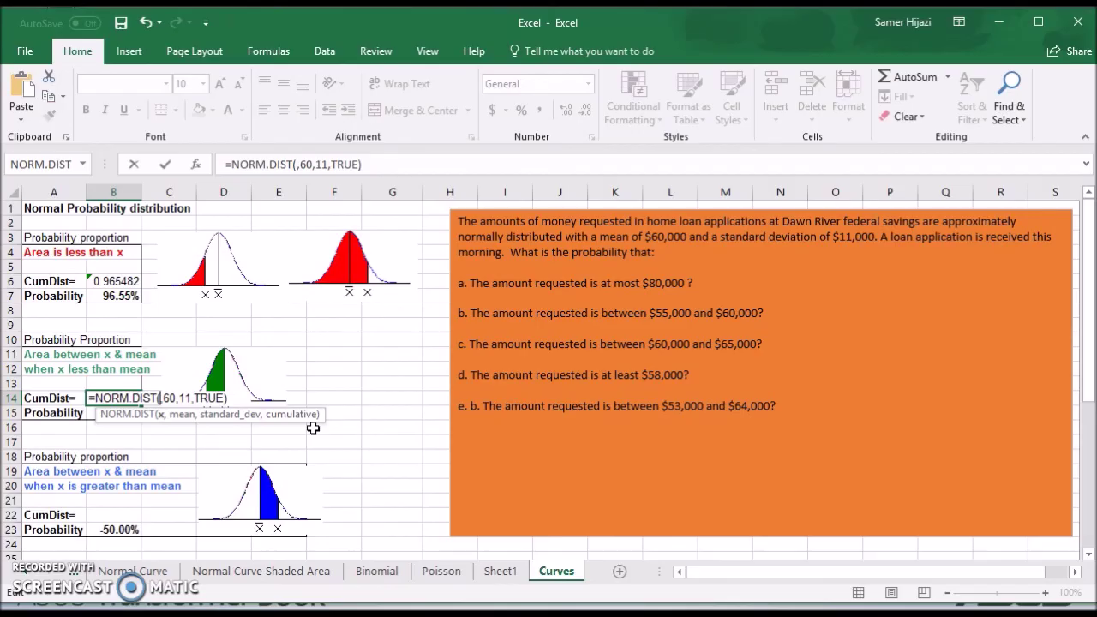
type("55")
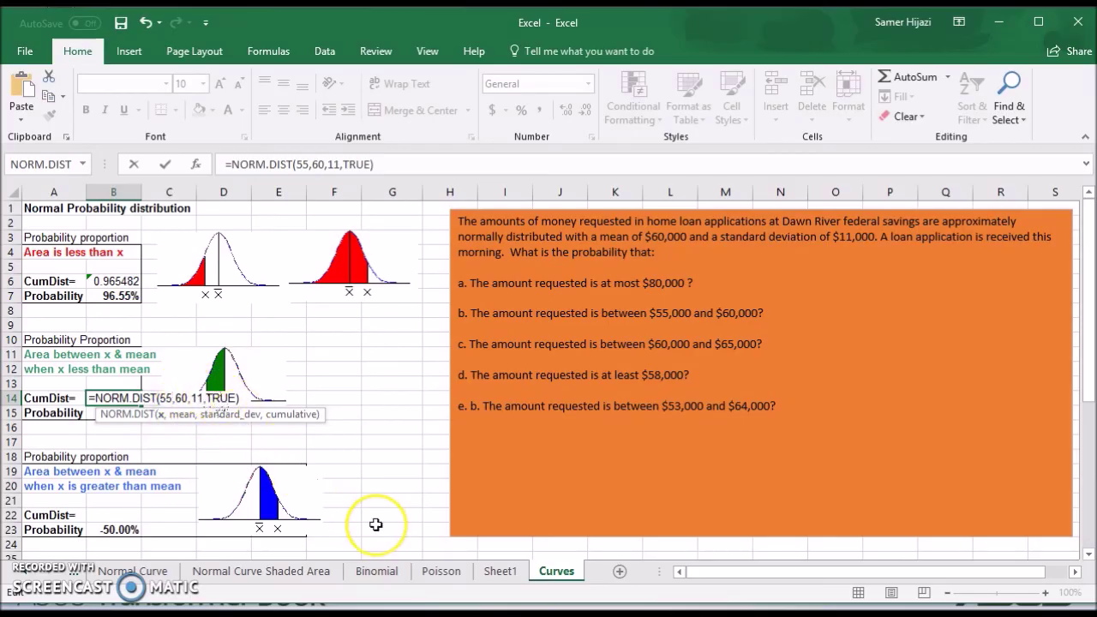
key("Return")
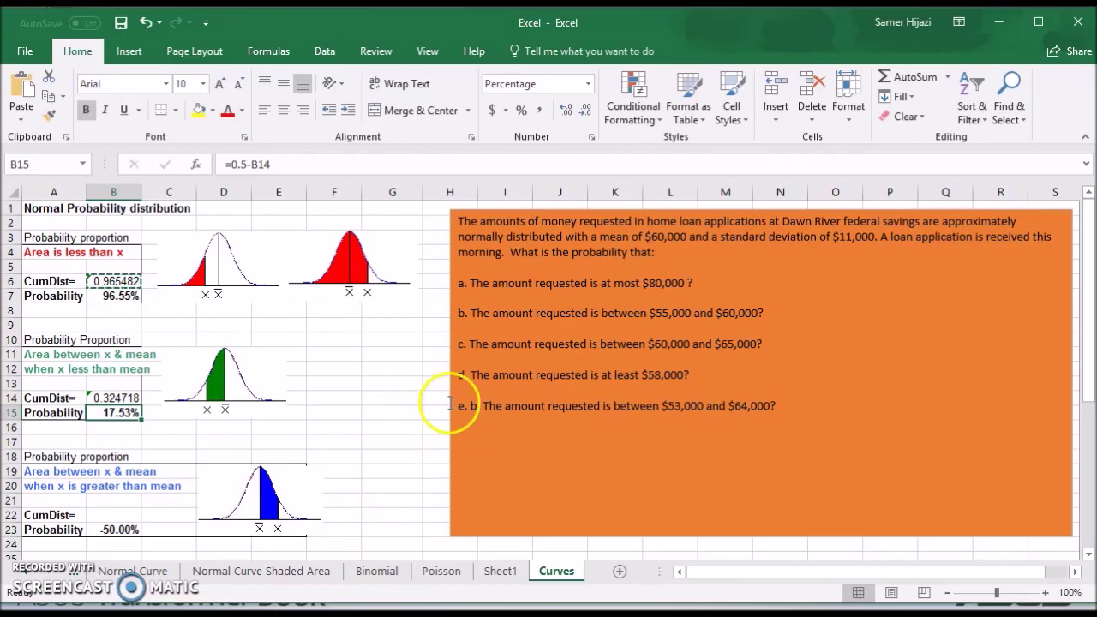
left_click_drag(473, 344, 769, 348)
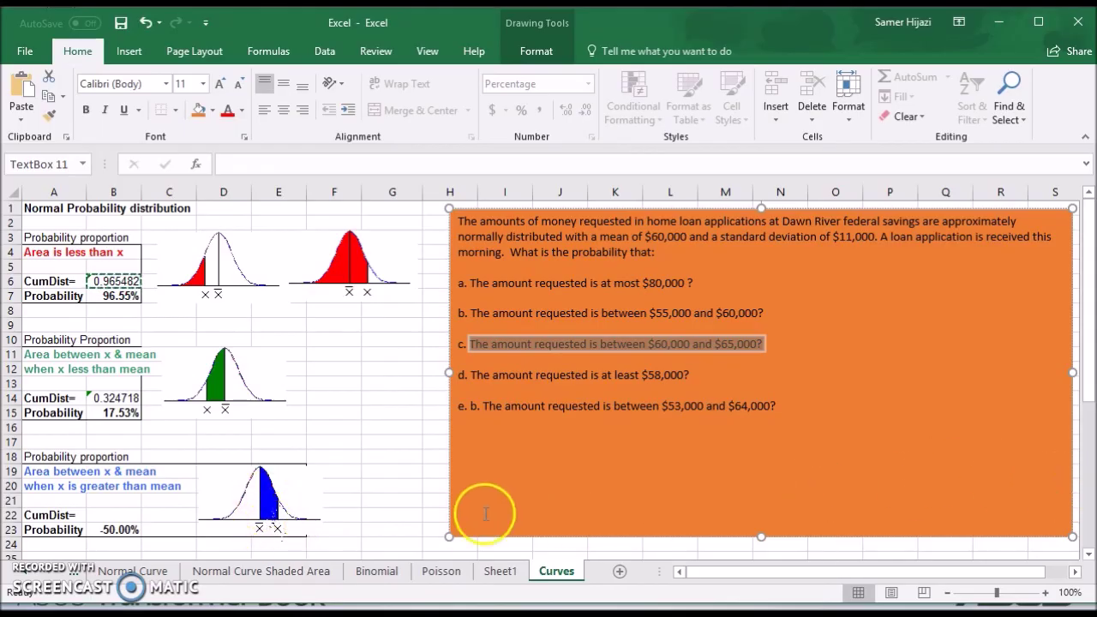
left_click(108, 515)
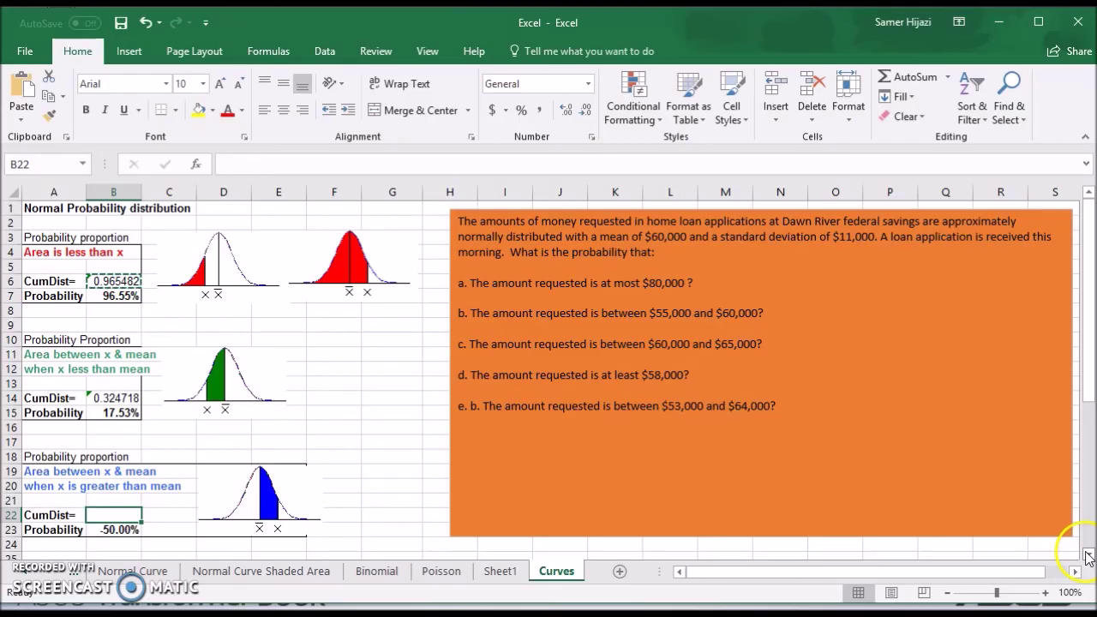
left_click(1088, 556)
left_click(1089, 556)
left_click(1089, 555)
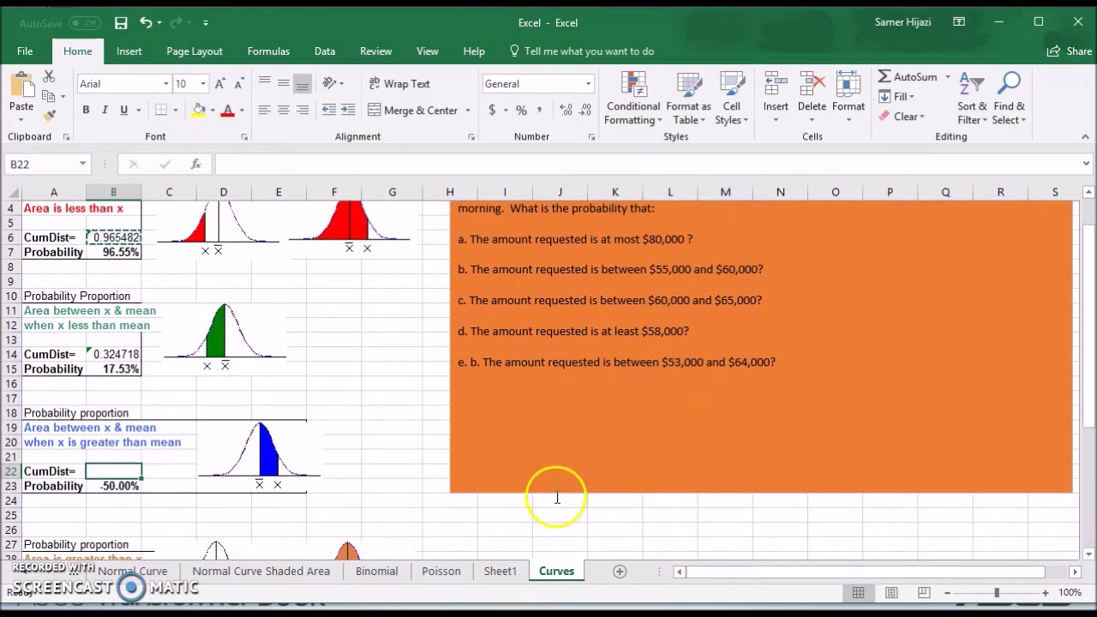
Step: Enter =NORM.DIST(65,60,11,TRUE) in B22 using the autocomplete suggestions
type("=")
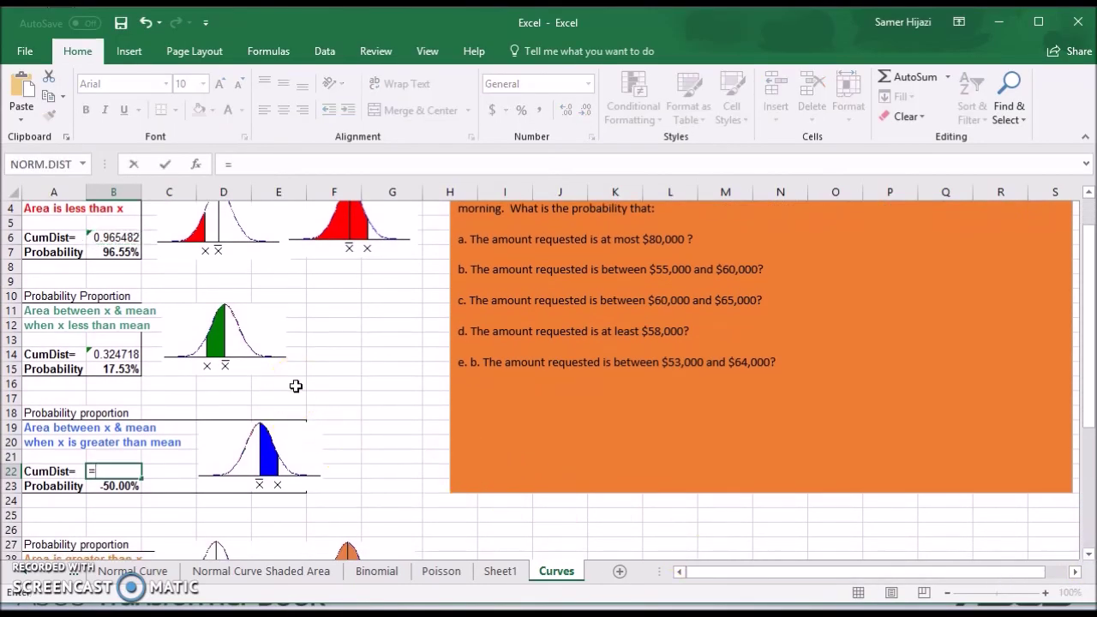
type("norm")
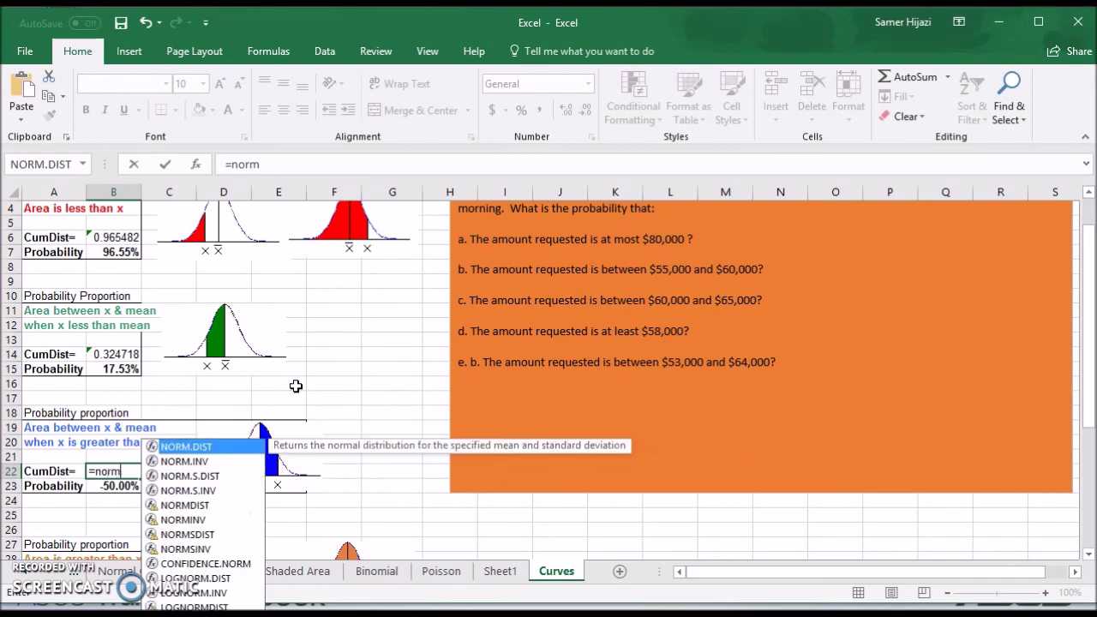
double_click(196, 448)
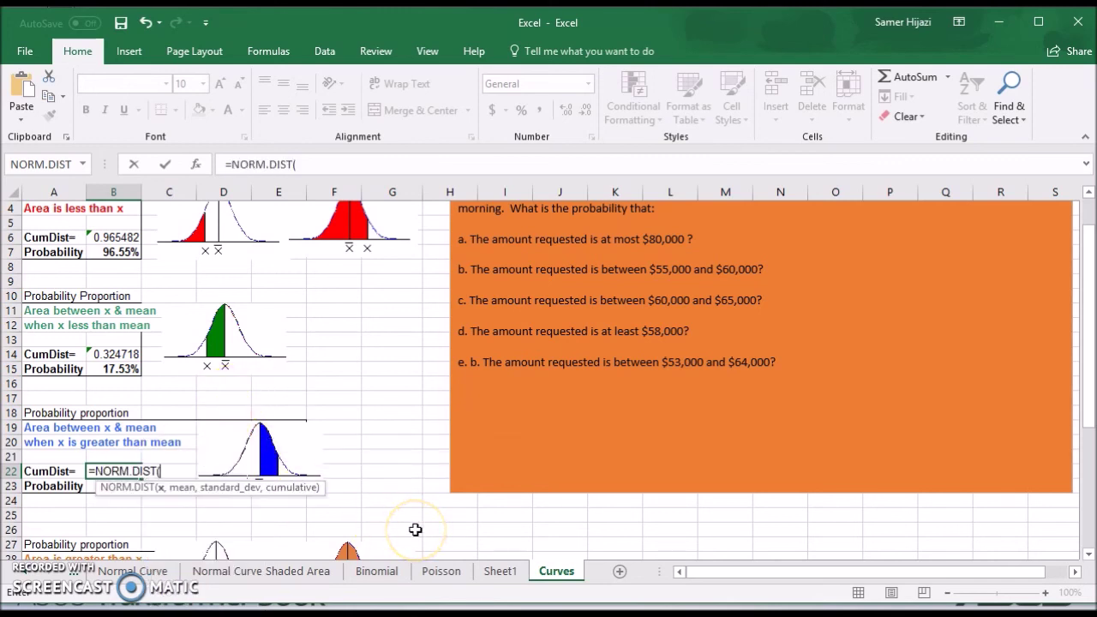
type("65,60")
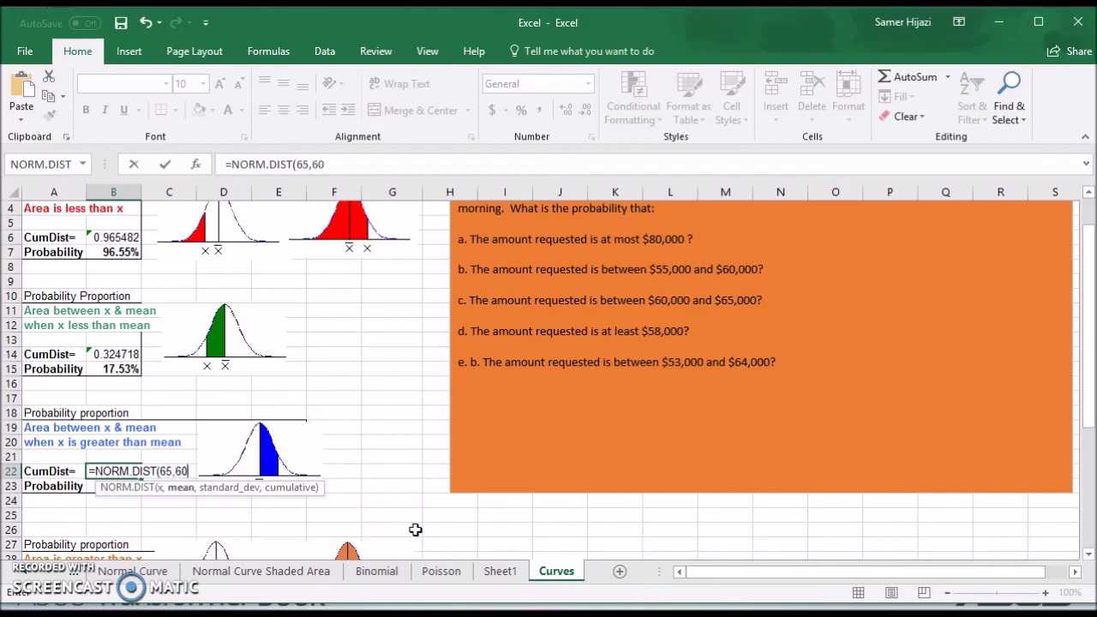
type(",11,t")
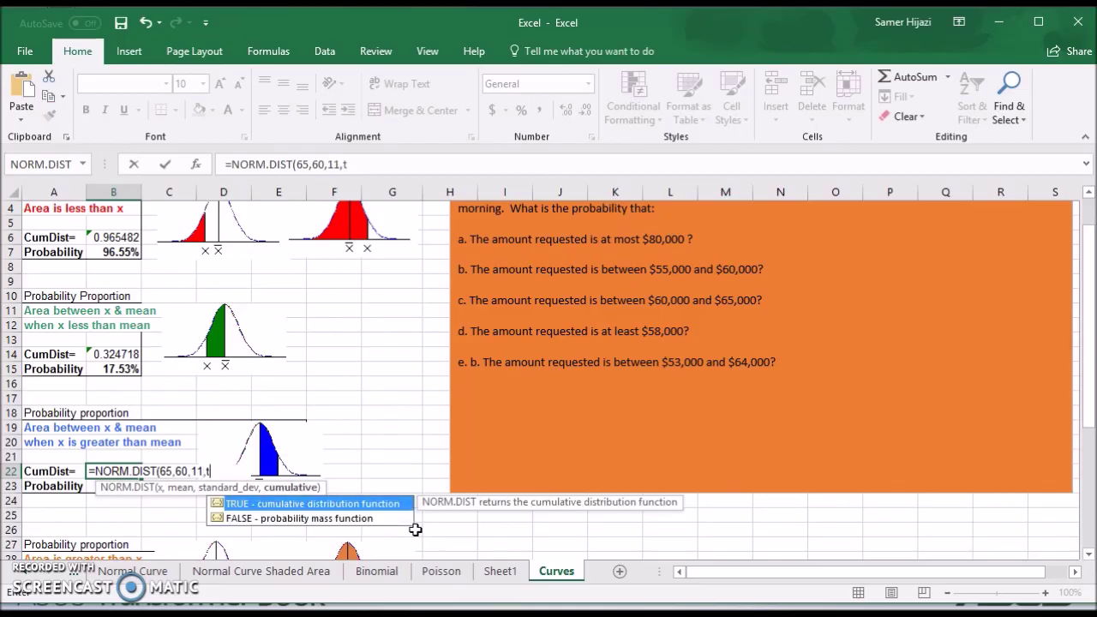
left_click(220, 507)
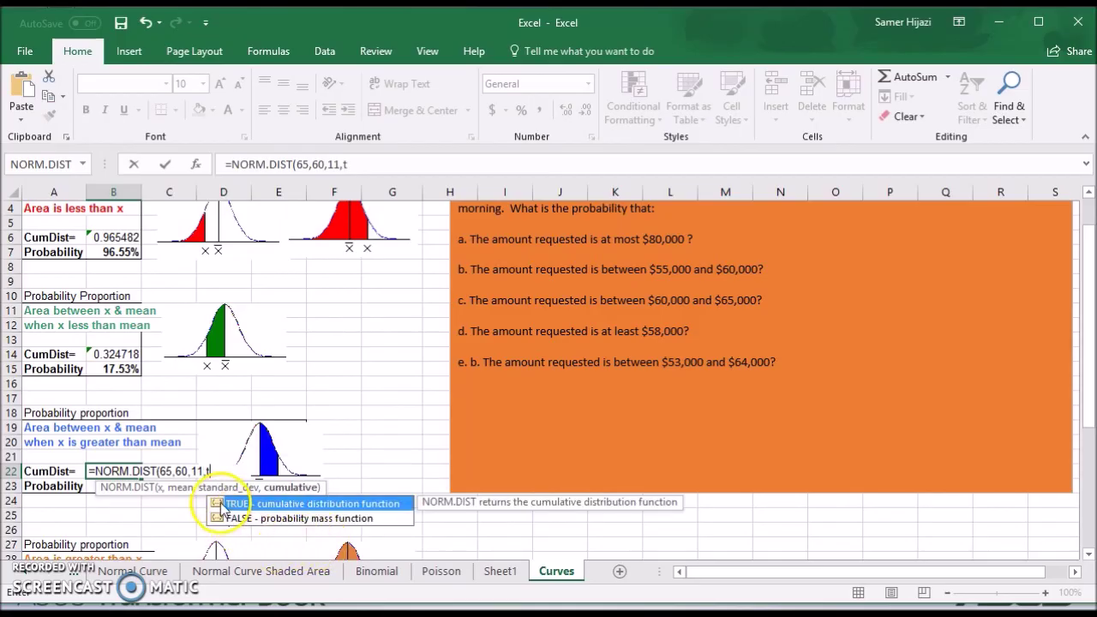
type("t")
double_click(219, 506)
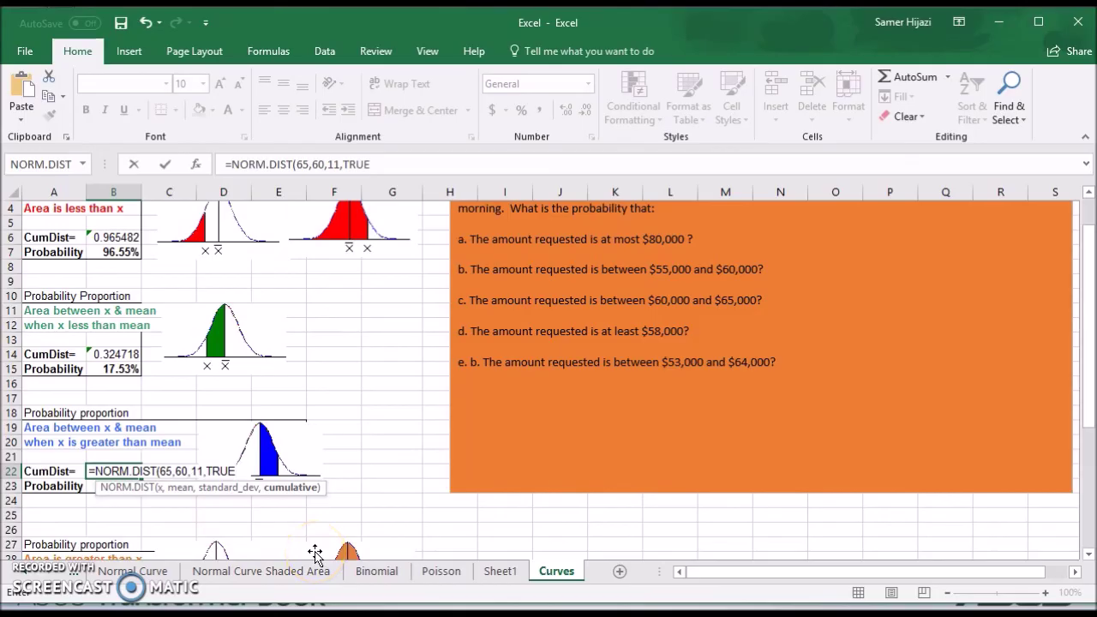
type(")")
key("Return")
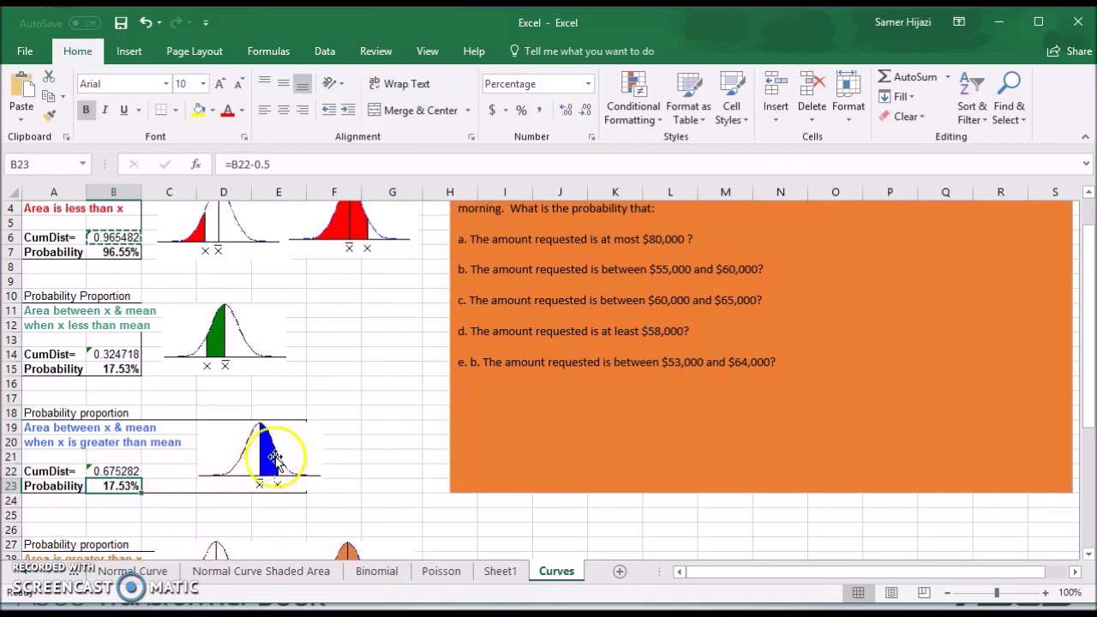
left_click(122, 488)
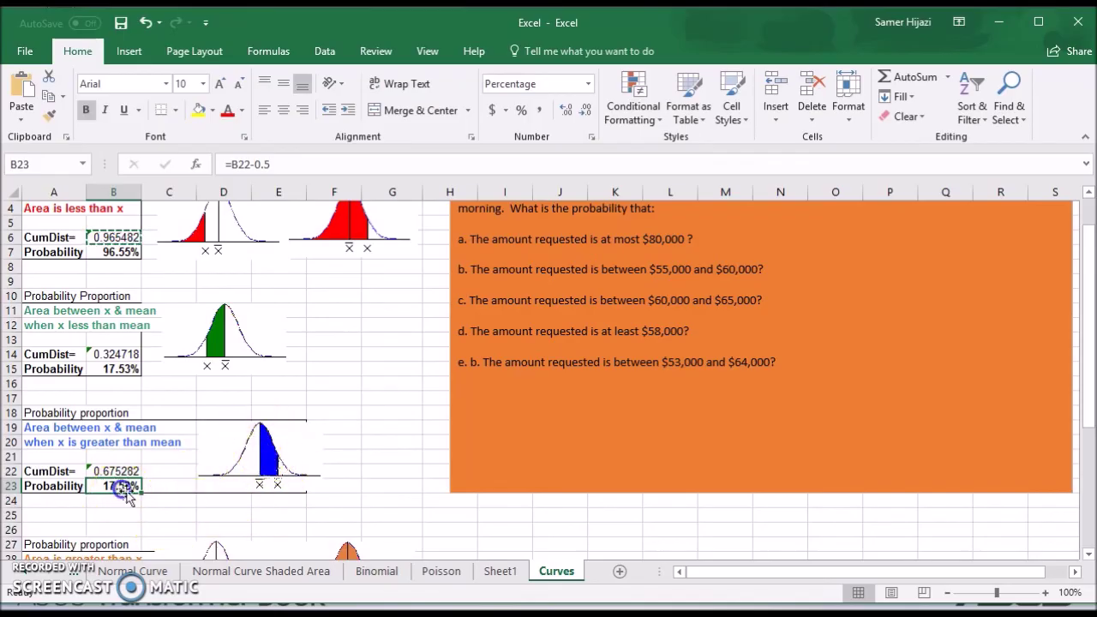
left_click(112, 369)
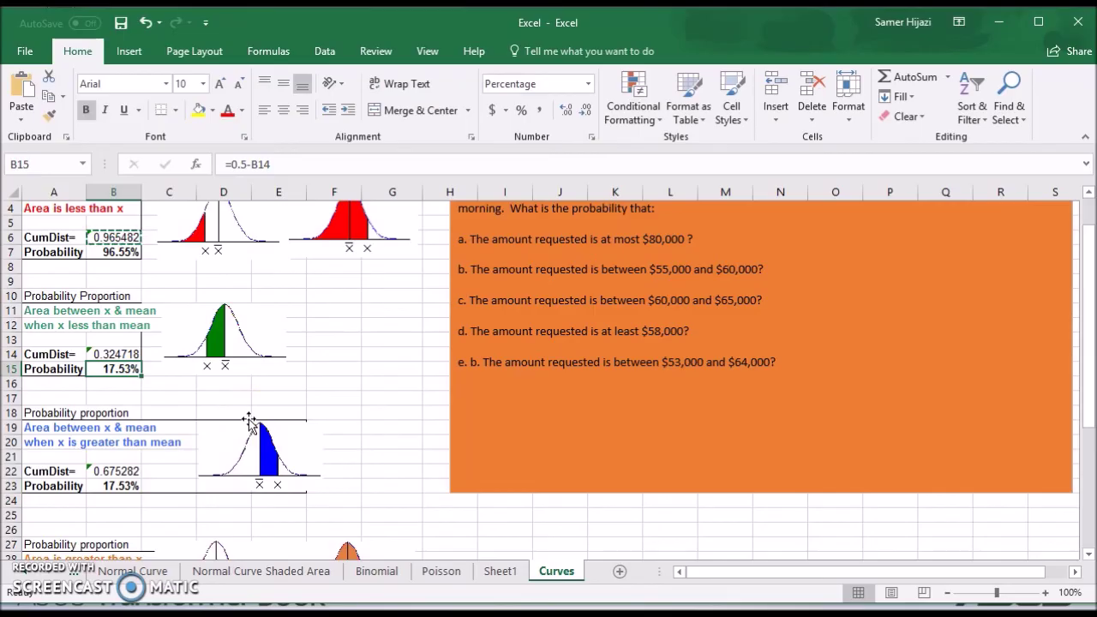
left_click_drag(656, 268, 693, 274)
left_click(673, 269)
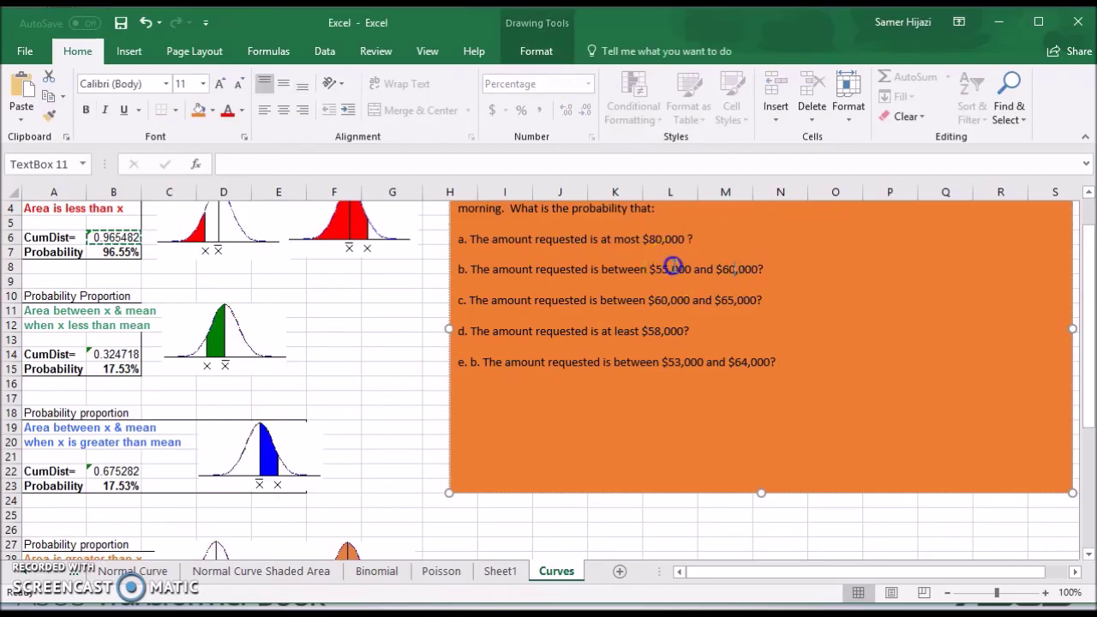
left_click(732, 300)
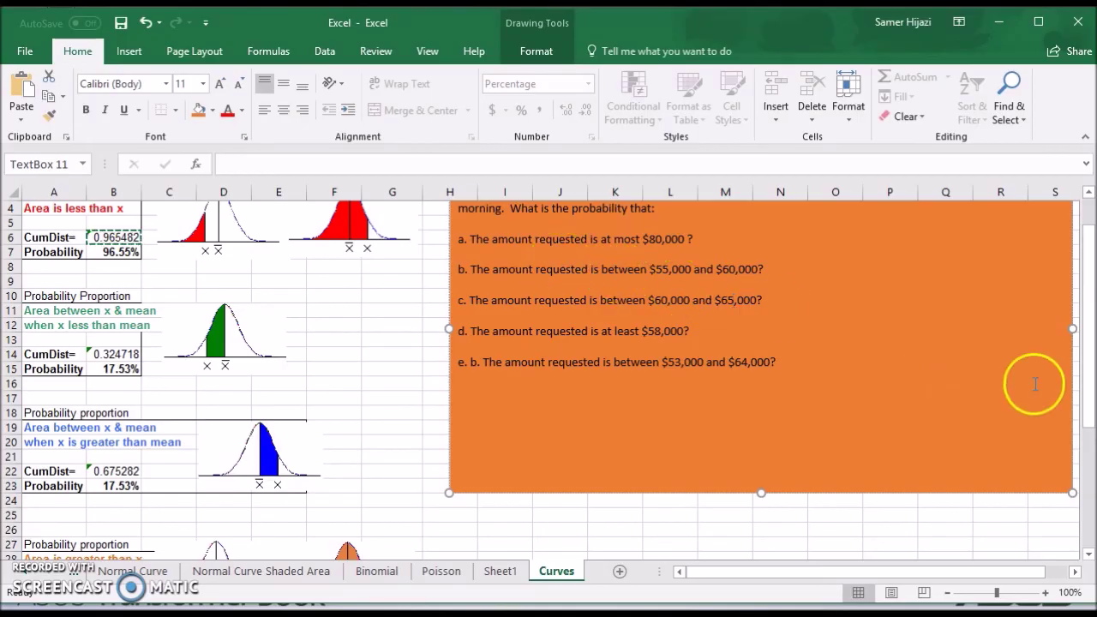
left_click(1088, 555)
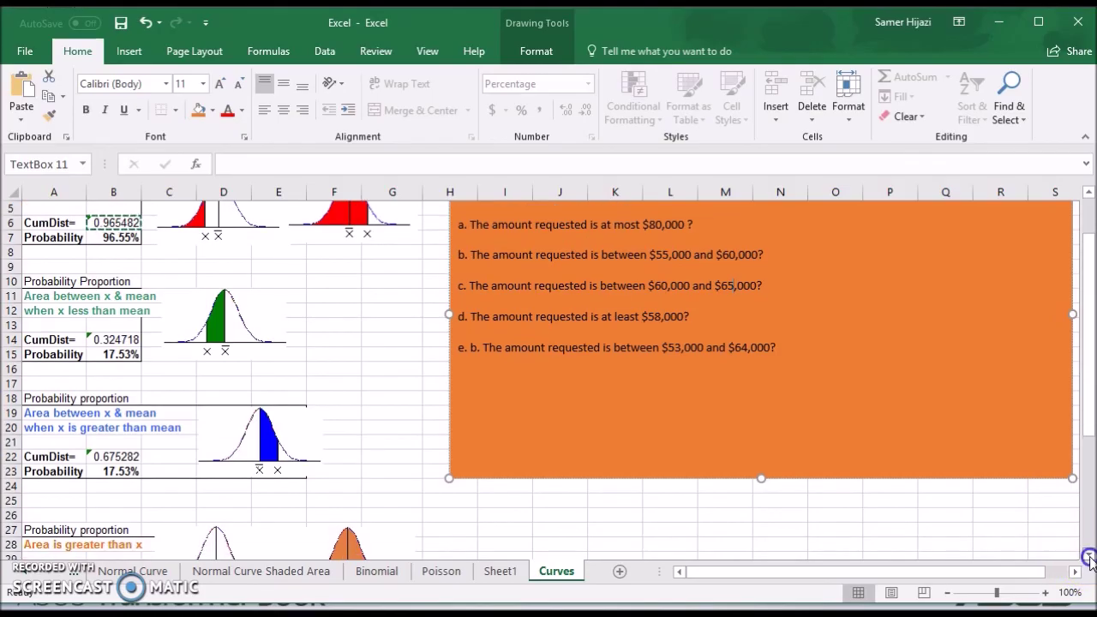
left_click(1089, 554)
left_click(114, 457)
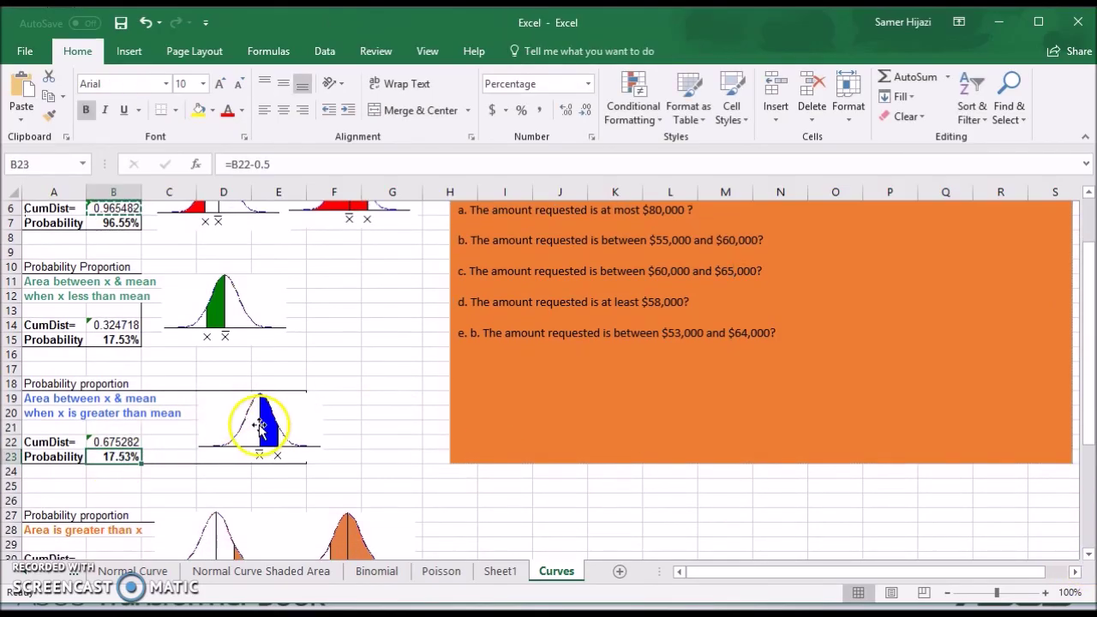
scroll(249, 411, "up", 2)
left_click(120, 411)
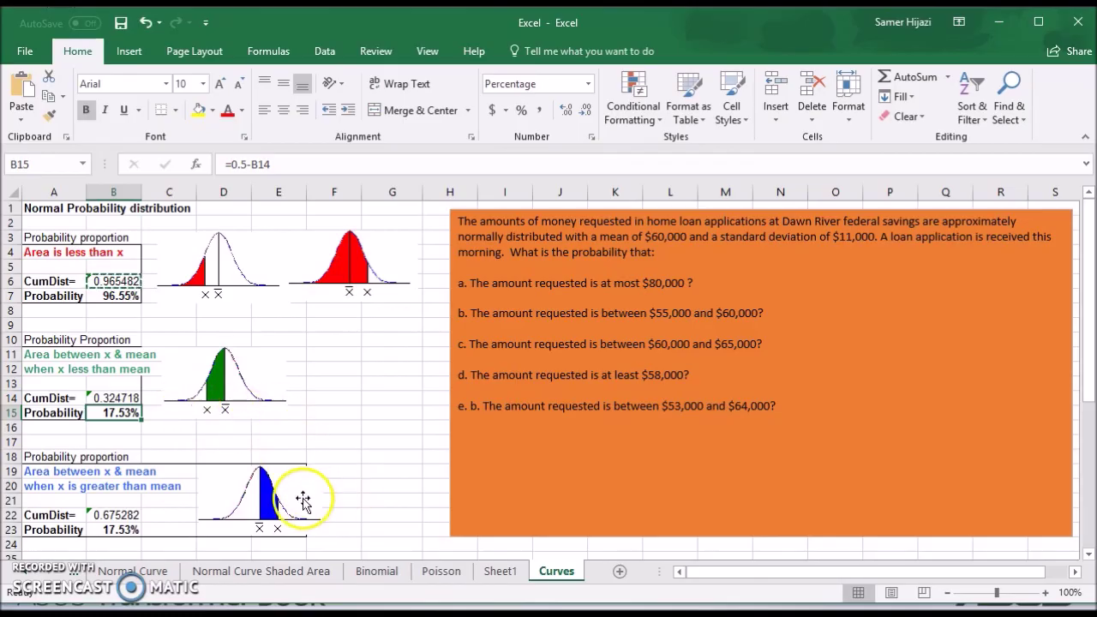
scroll(1076, 531, "down", 3)
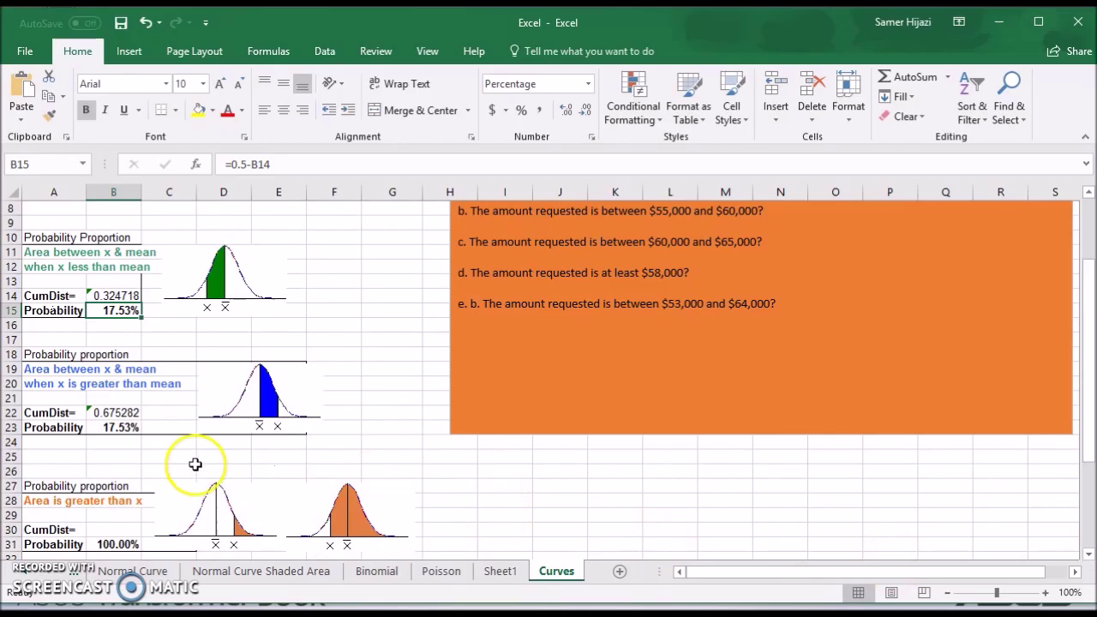
left_click(278, 427)
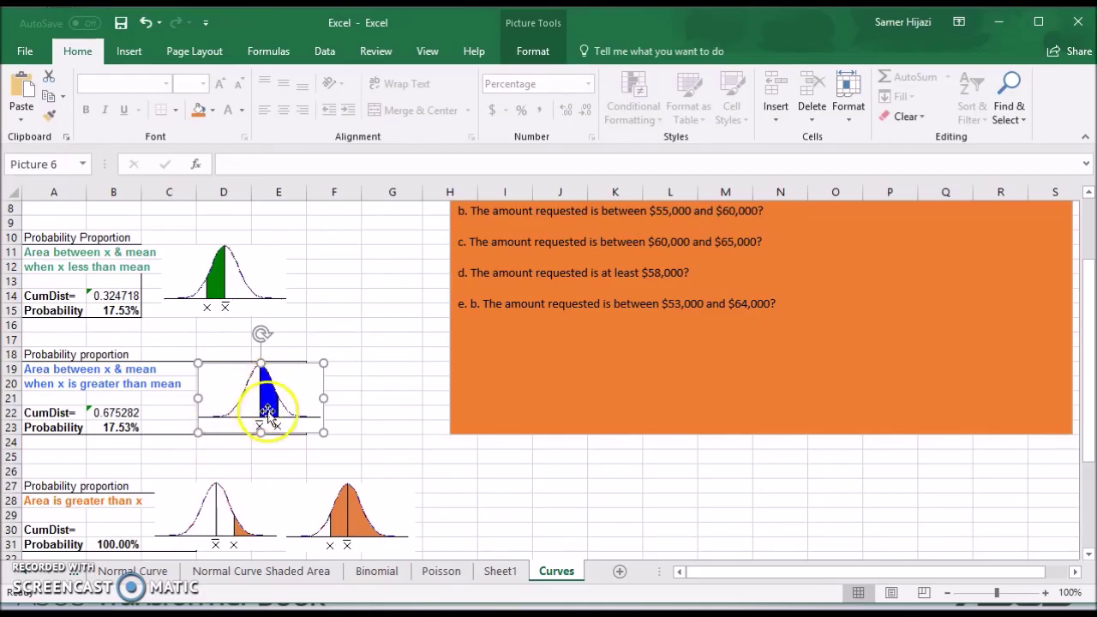
left_click(124, 427)
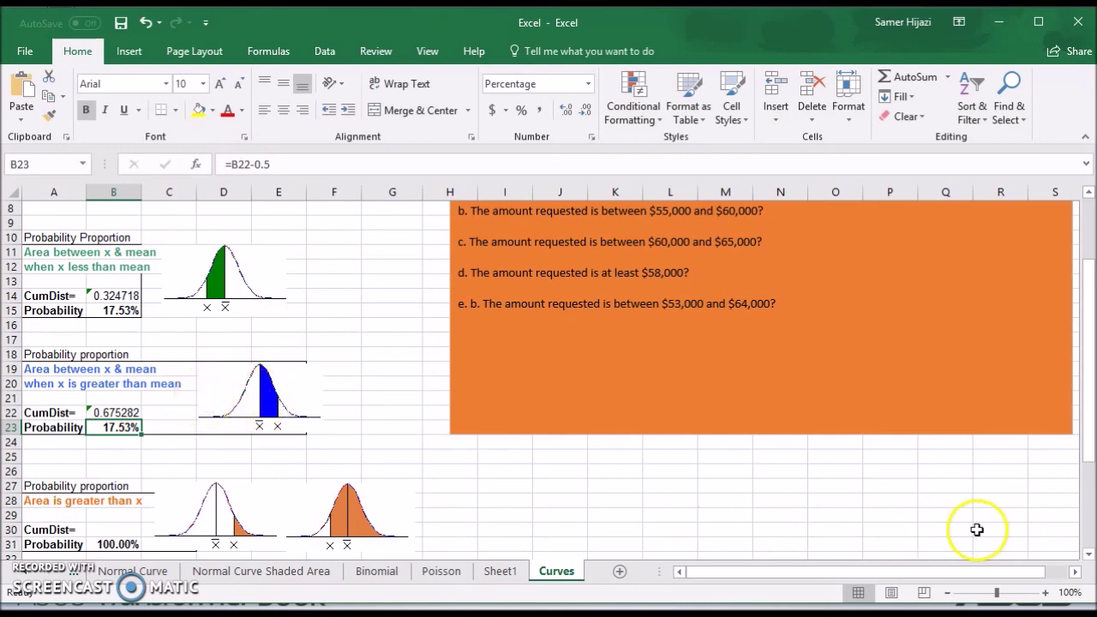
left_click(1089, 555)
left_click(1089, 556)
left_click(1089, 556)
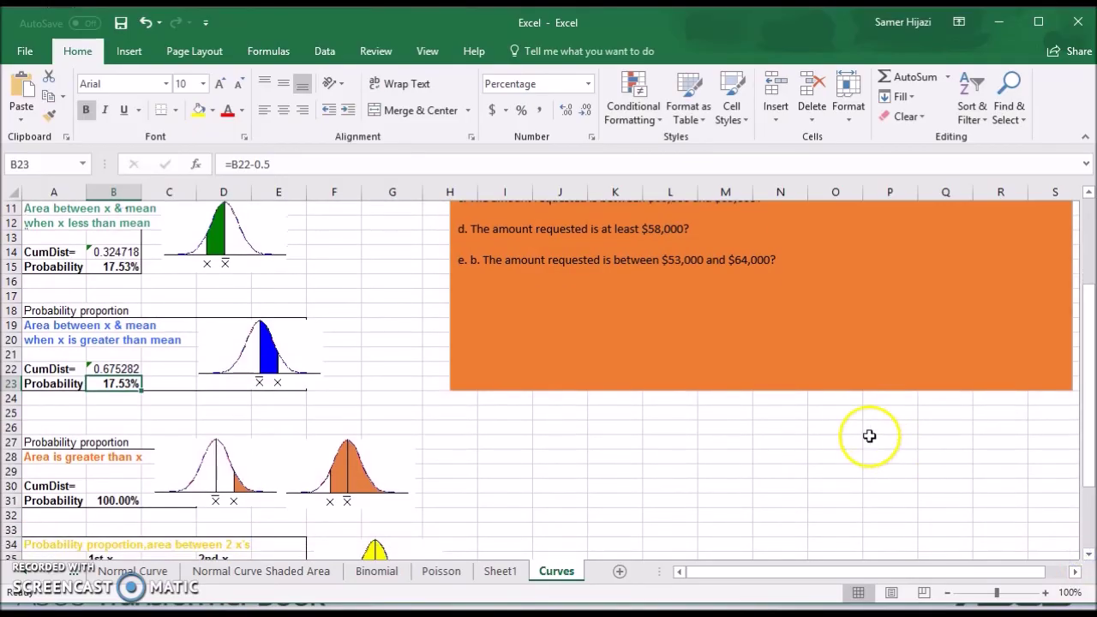
Step: Move the orange question text box down beside rows 18–40 and select B31
left_click(851, 387)
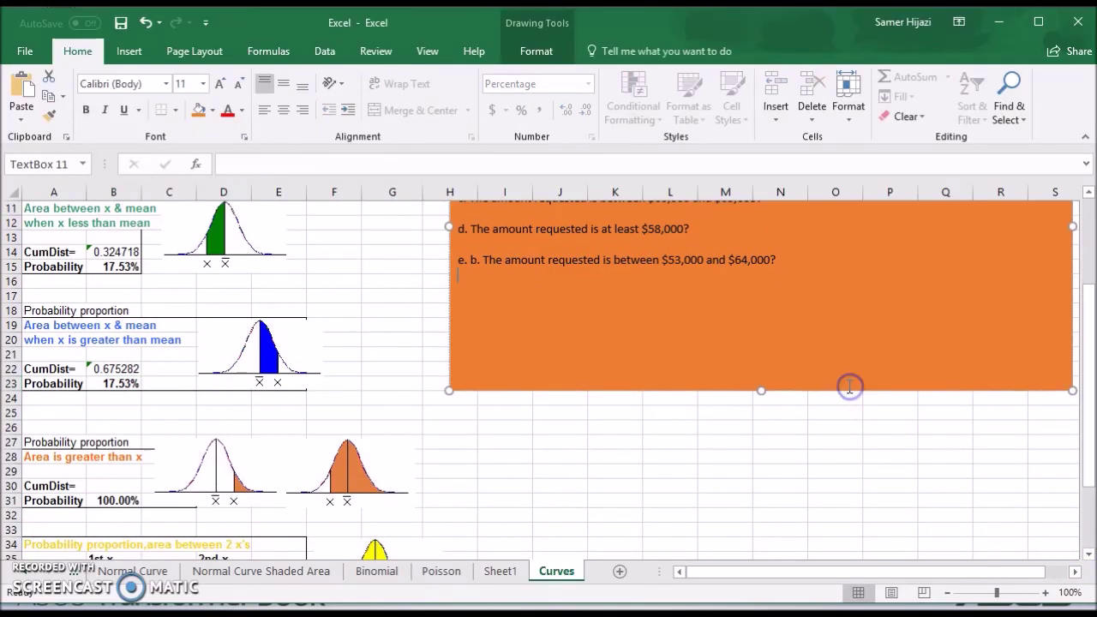
left_click_drag(844, 394, 883, 552)
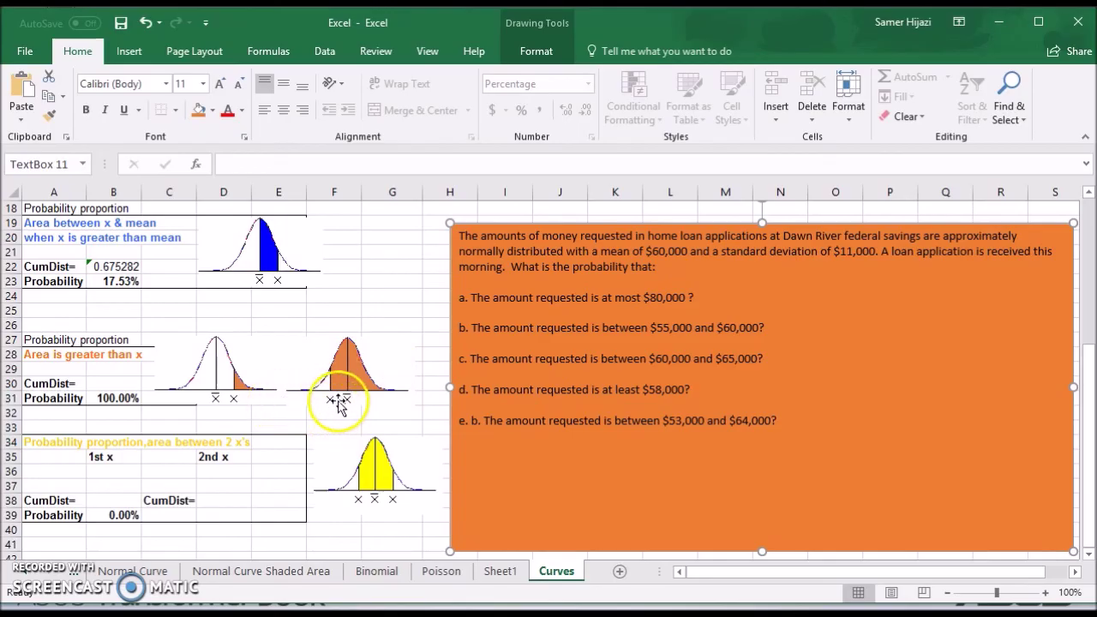
left_click(128, 401)
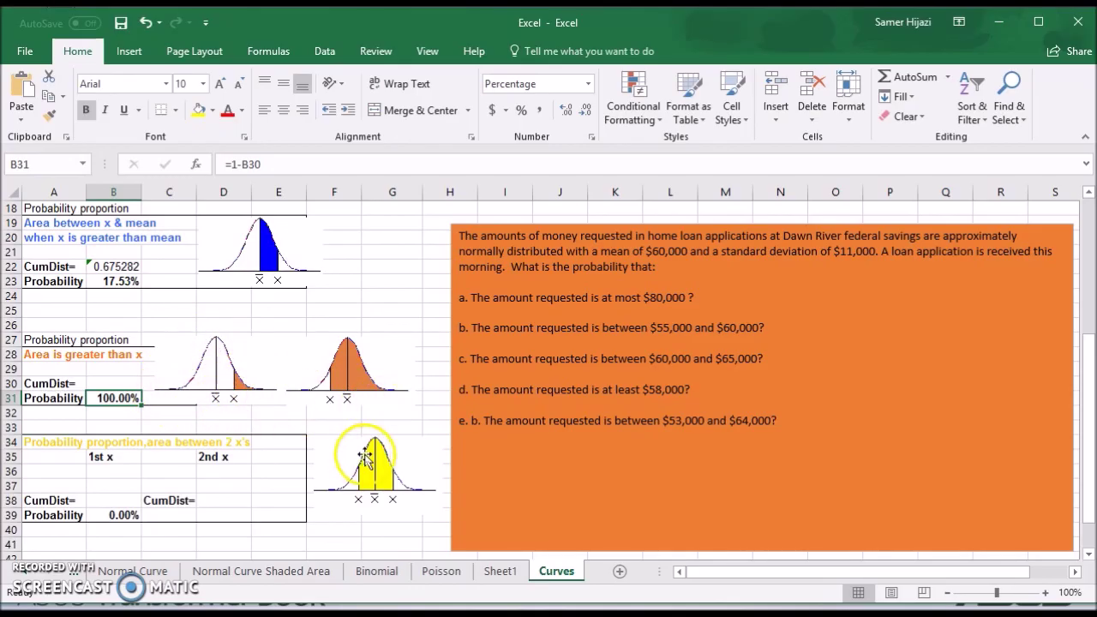
Step: Enter =NORM.DIST(58,60,11,TRUE) in B30 for part d, giving 0.427863 and 57.21% in B31
left_click(533, 389)
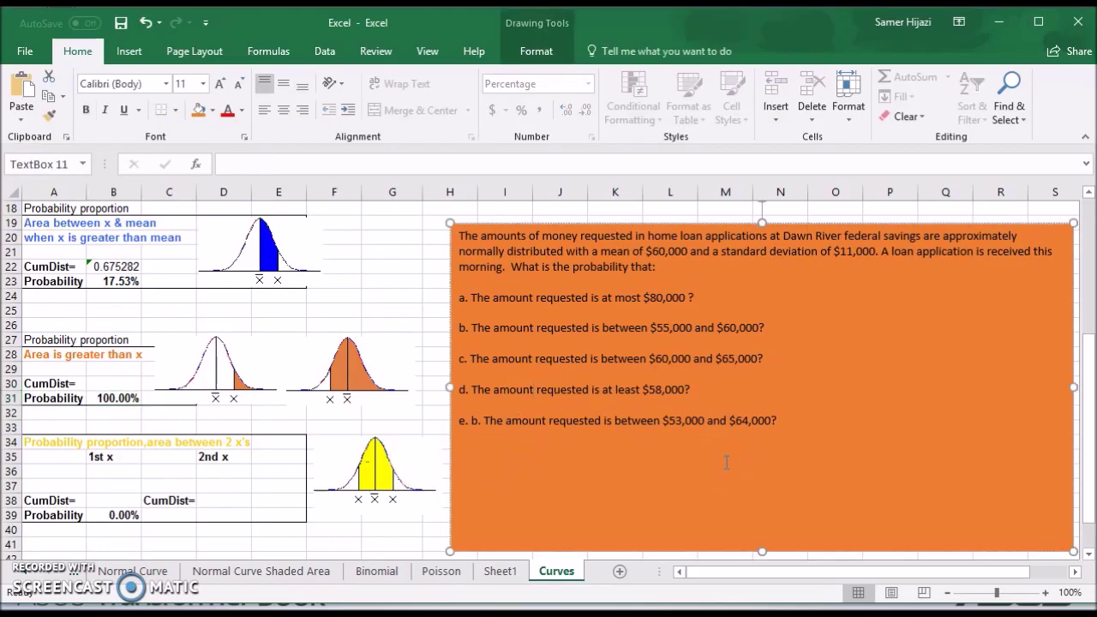
left_click(115, 385)
type("=")
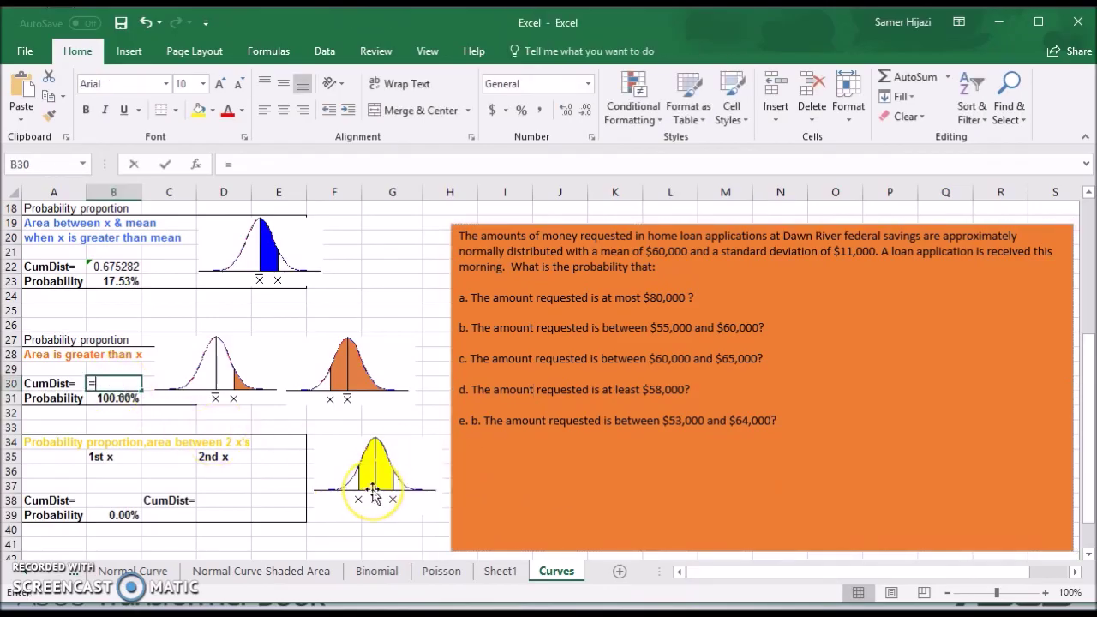
type("b")
key("BackSpace")
type("n")
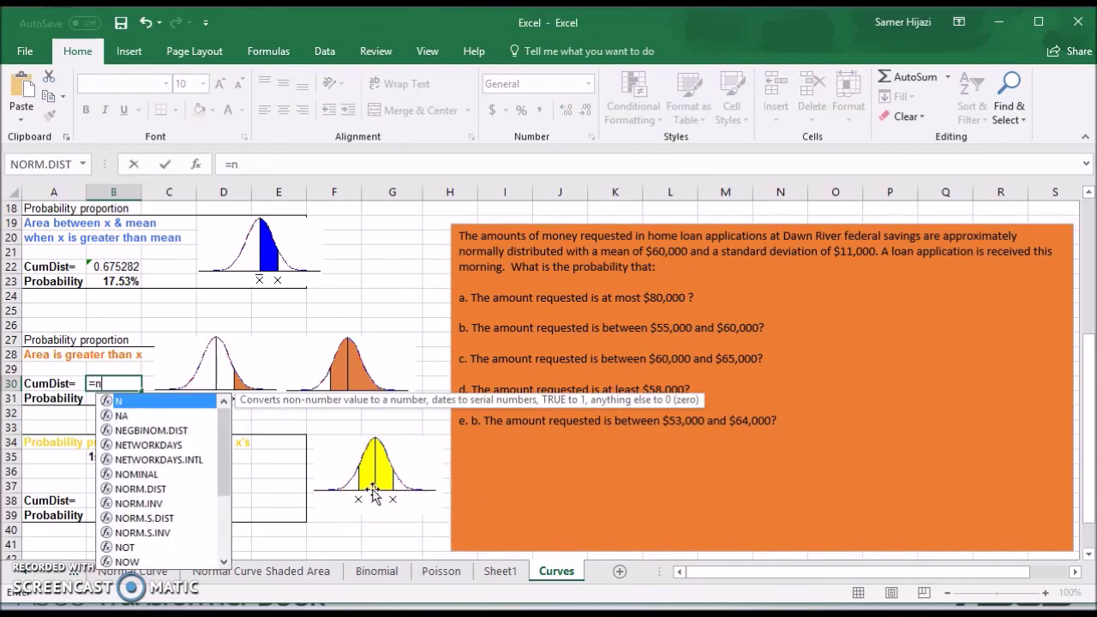
type("orm")
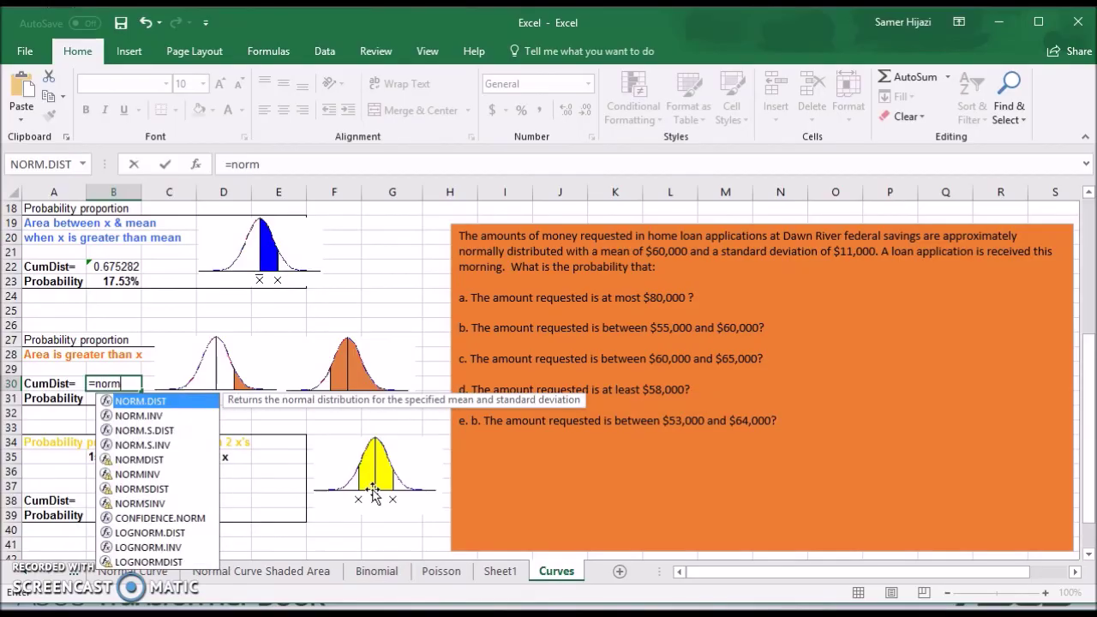
double_click(137, 401)
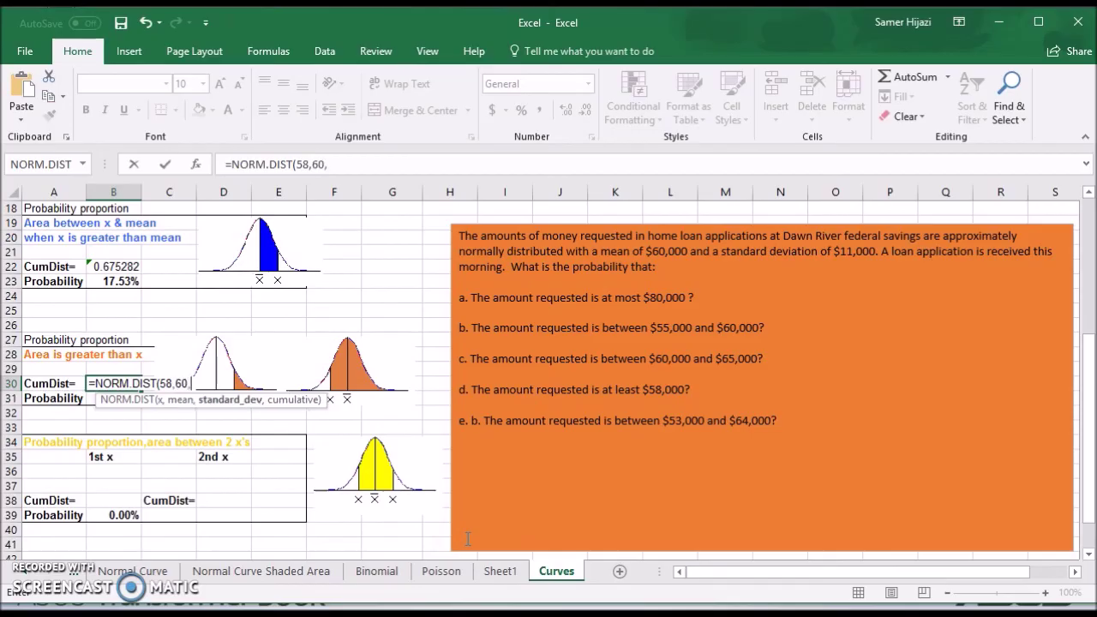
type("58,60,11,true")
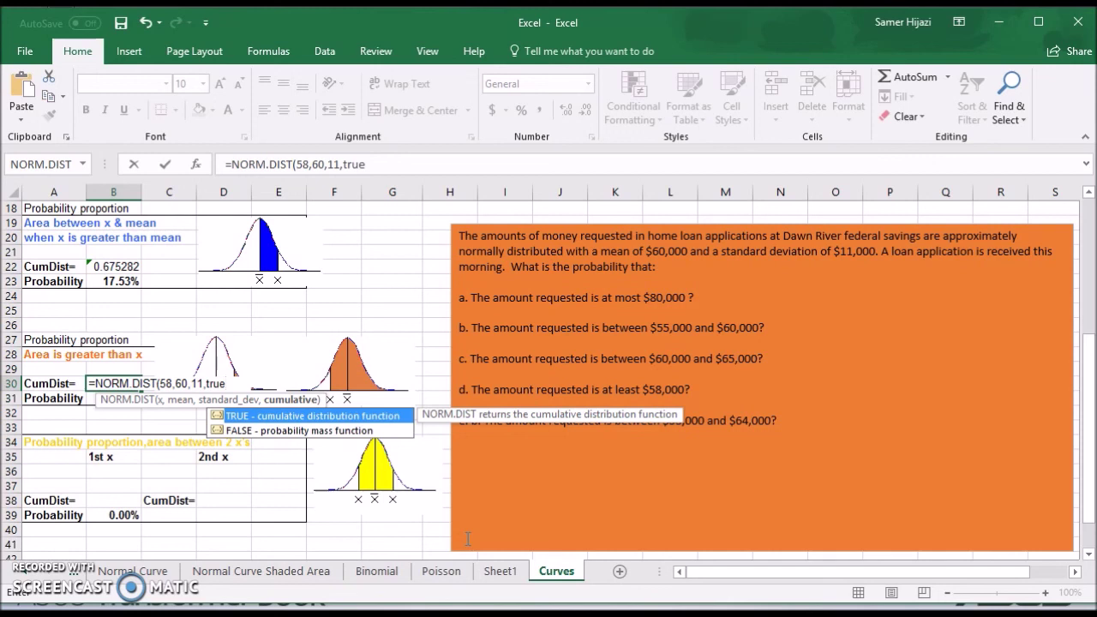
key("Return")
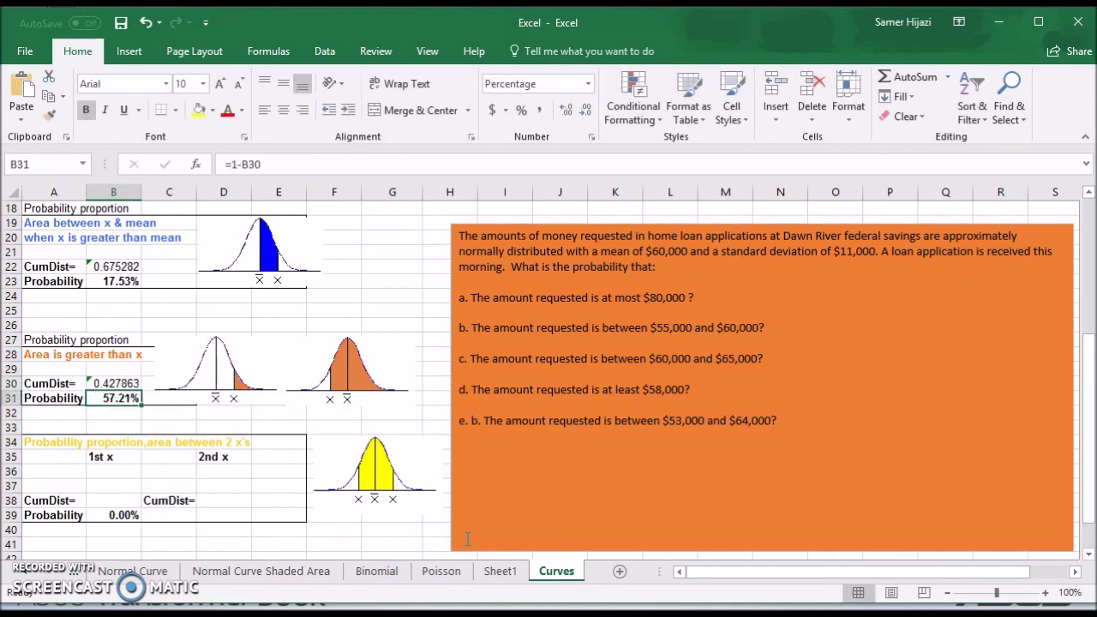
left_click(114, 383)
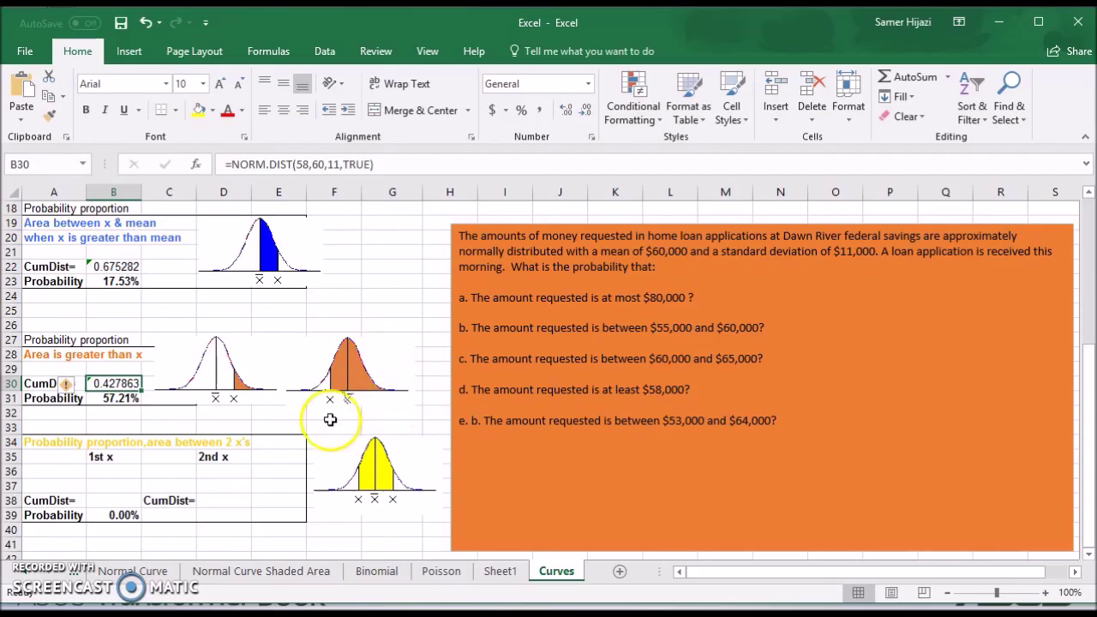
left_click_drag(146, 410, 140, 409)
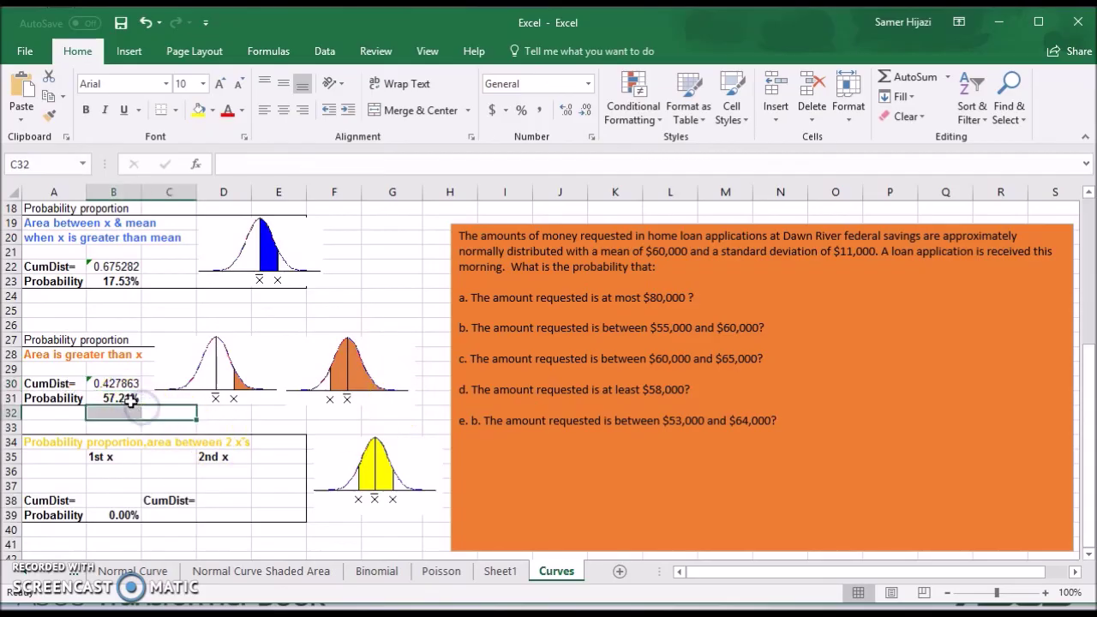
Step: Delete the stray 'b.' after 'e.' on the part e question line in the text box
left_click(135, 399)
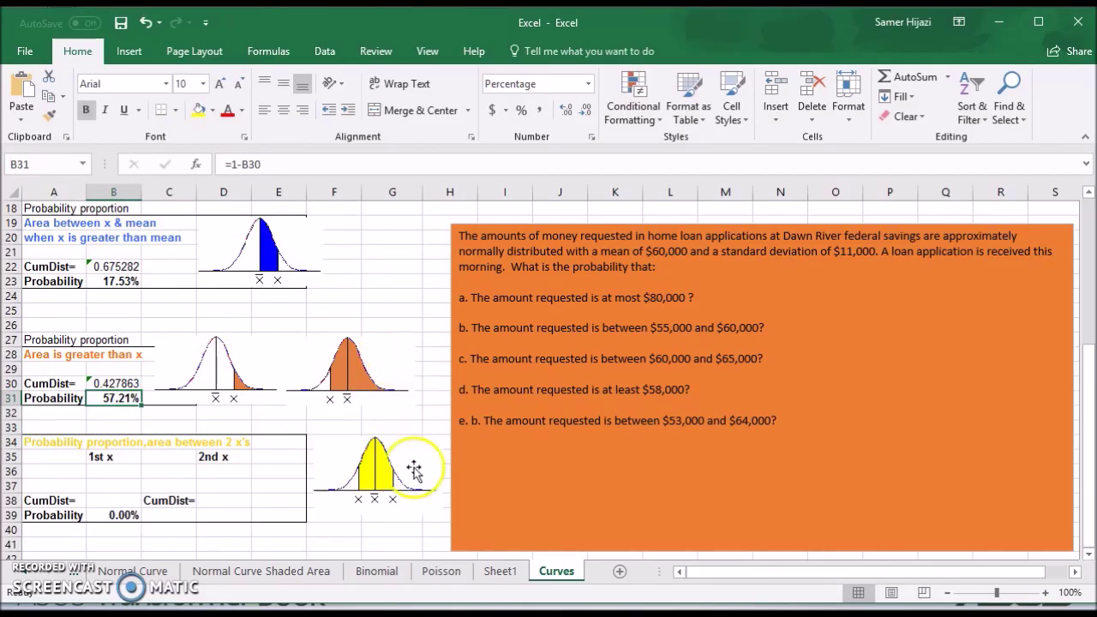
left_click(506, 420)
left_click(478, 420)
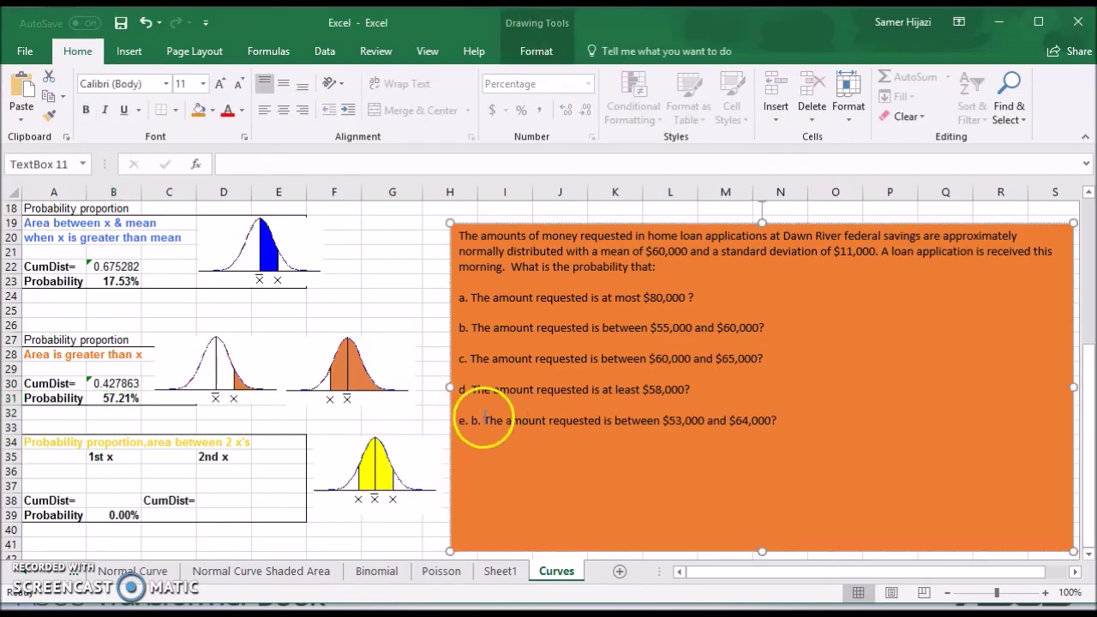
key("BackSpace")
key("BackSpace")
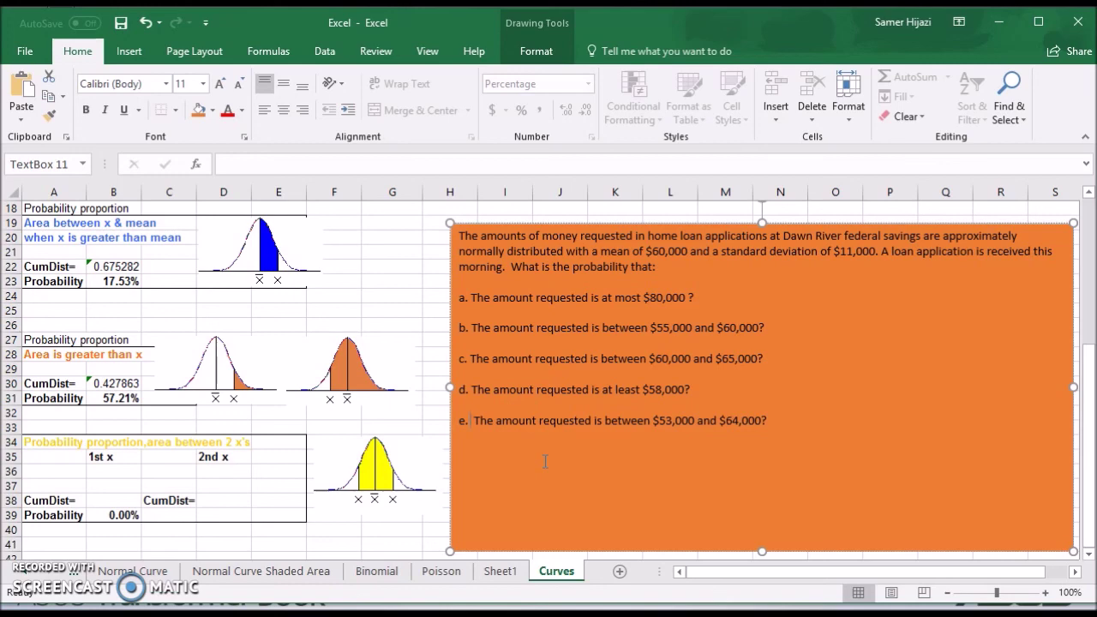
scroll(661, 398, "down", 2)
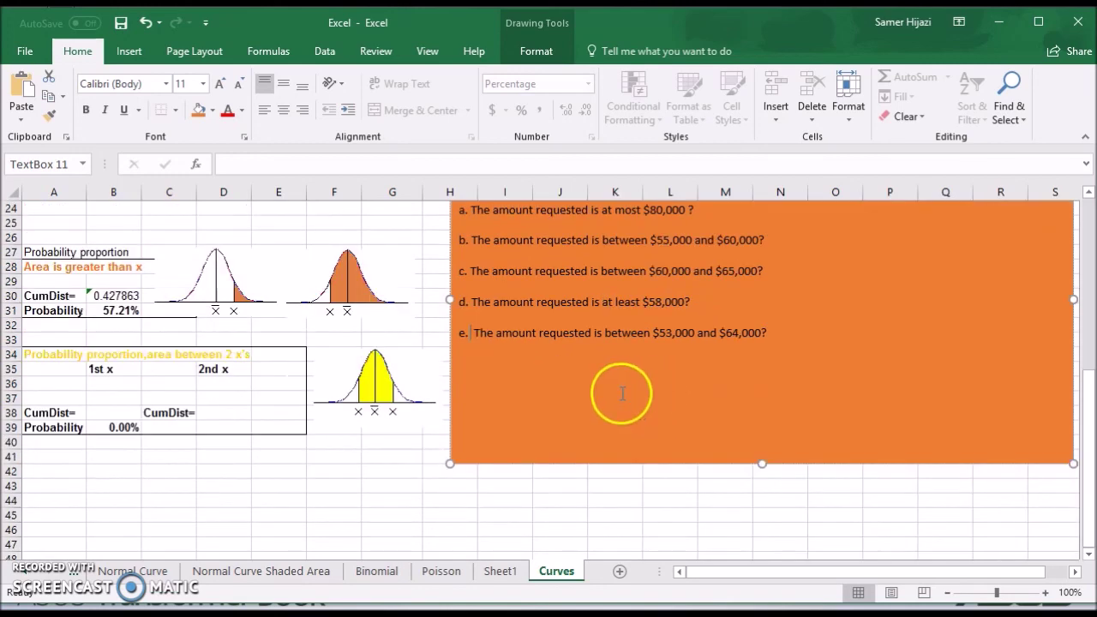
scroll(623, 394, "up", 1)
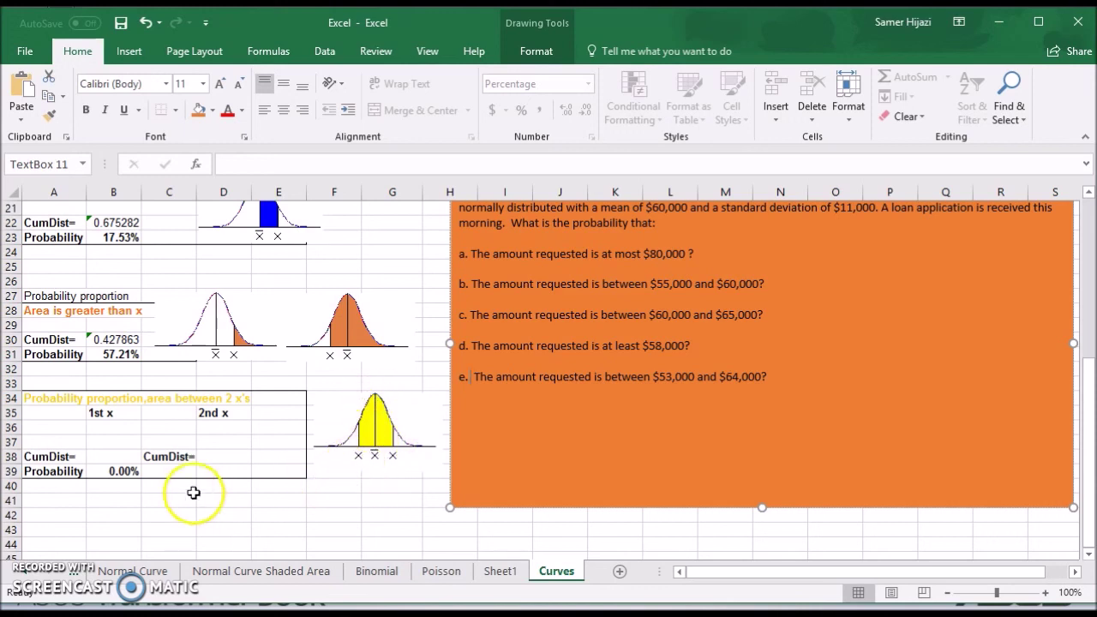
Step: Copy B30's NORM.DIST formula into the CumDist cells B38 and D38
left_click(128, 475)
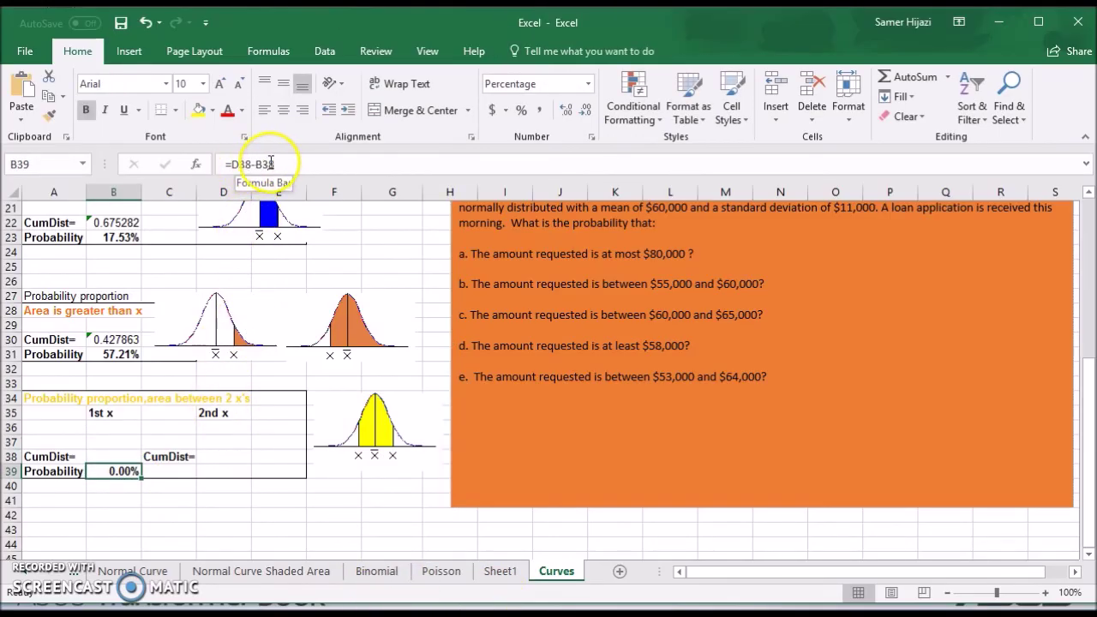
left_click(115, 455)
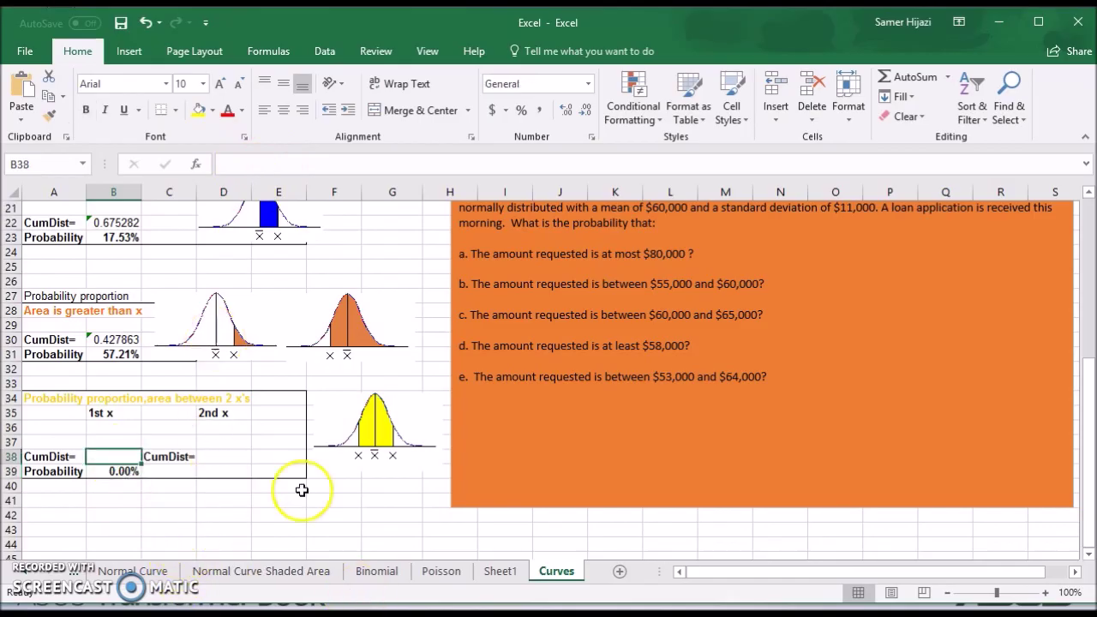
left_click(119, 341)
key("ctrl+c")
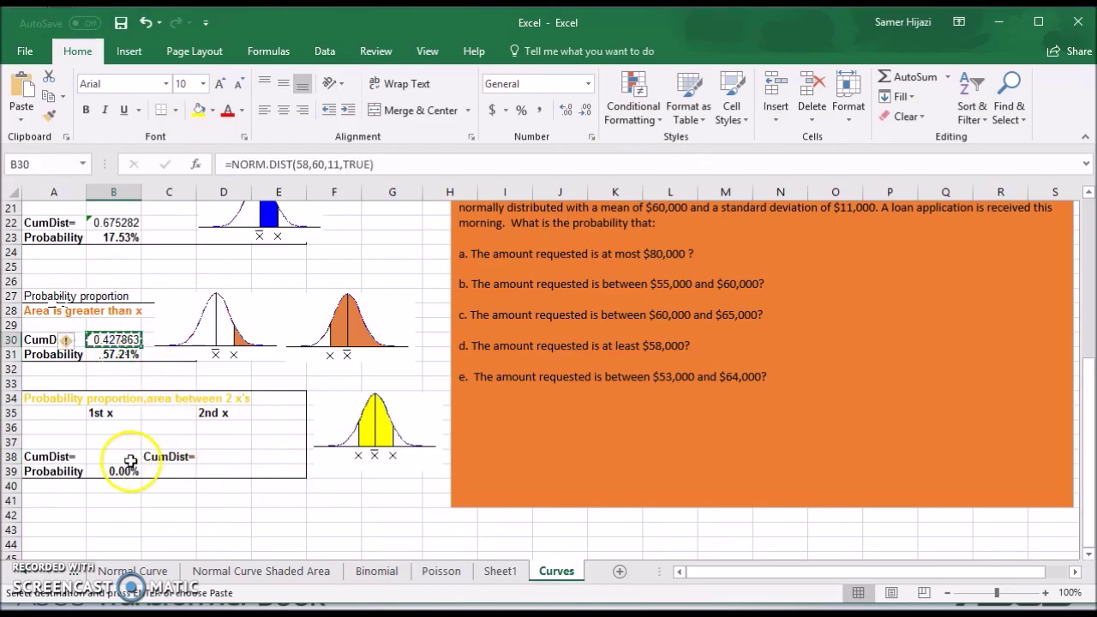
left_click(120, 457)
key("ctrl+v")
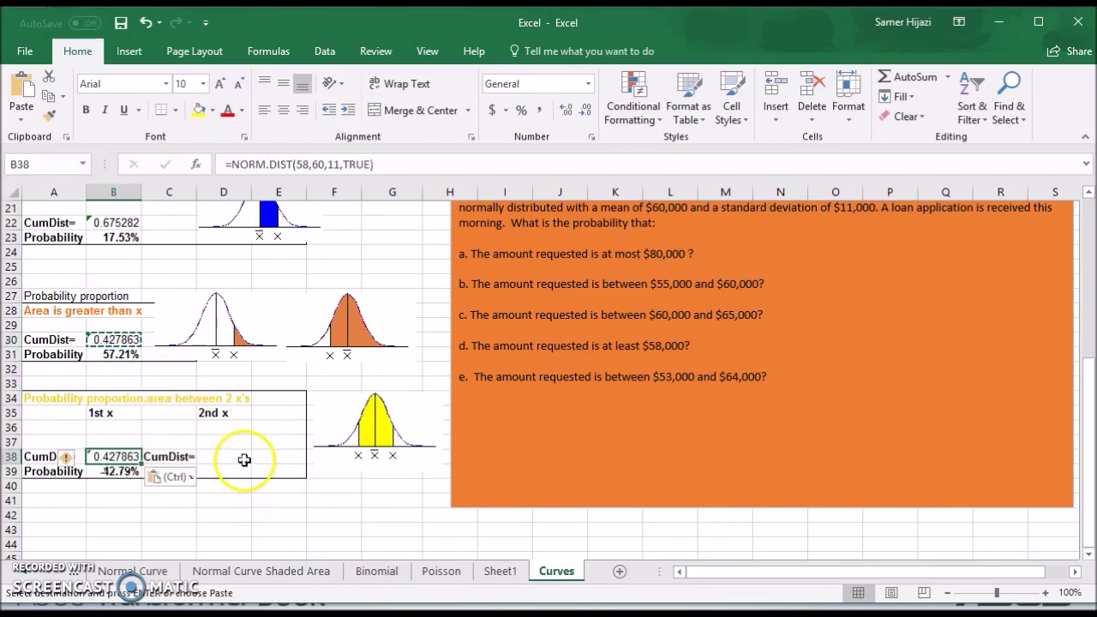
left_click(242, 457)
key("ctrl+v")
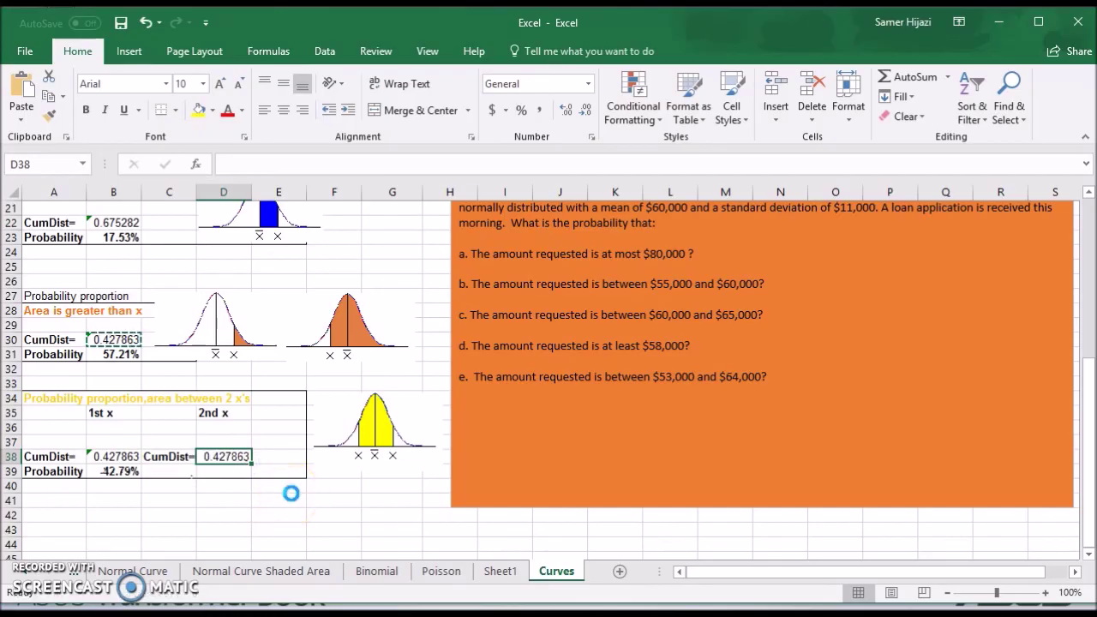
Step: Change x to 53 in B38 and 64 in D38, so B39 shows 37.97%
left_click(126, 457)
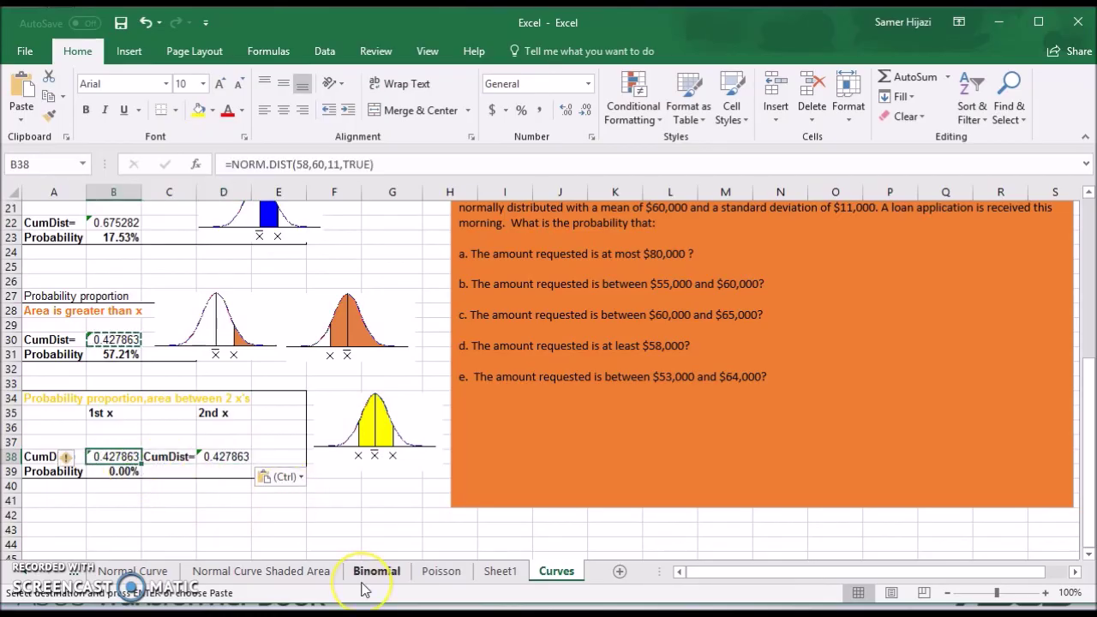
key("F2")
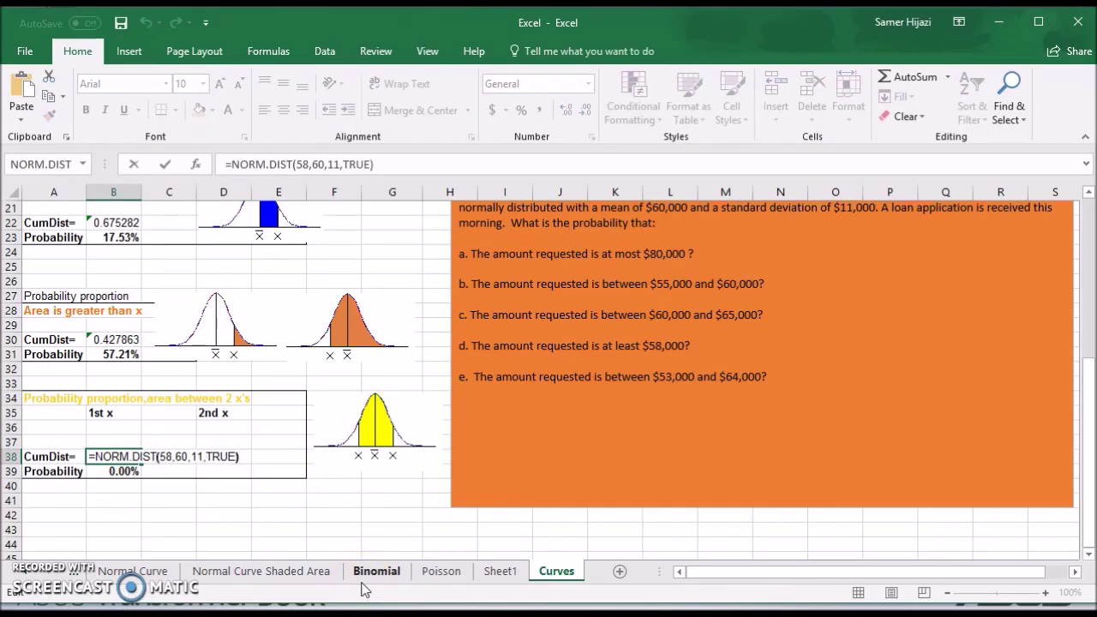
key("Left")
key("Left")
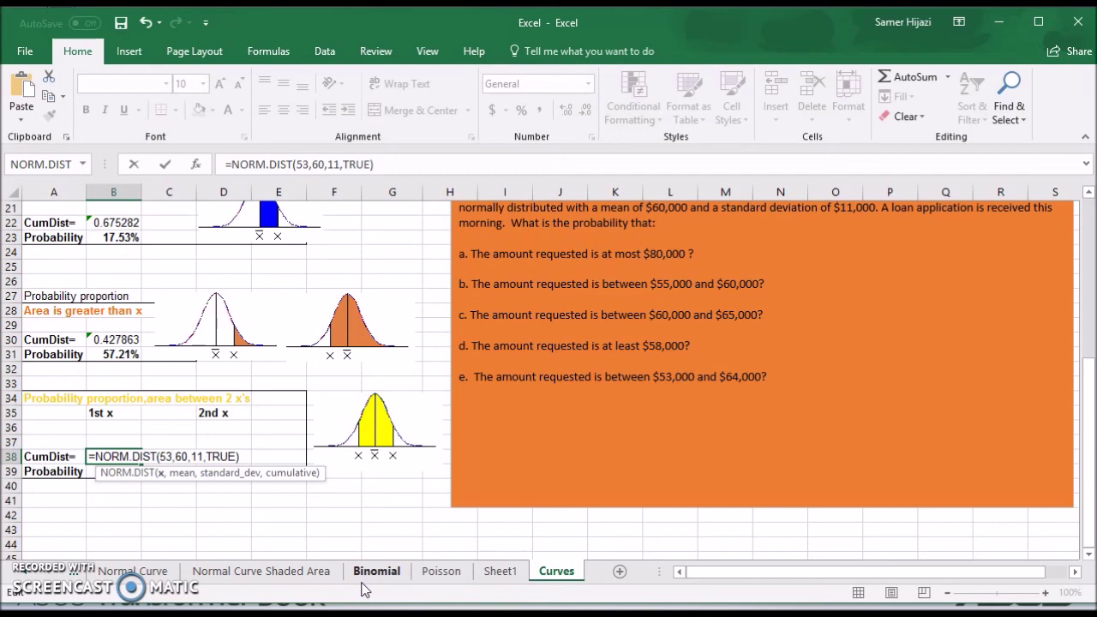
key("Return")
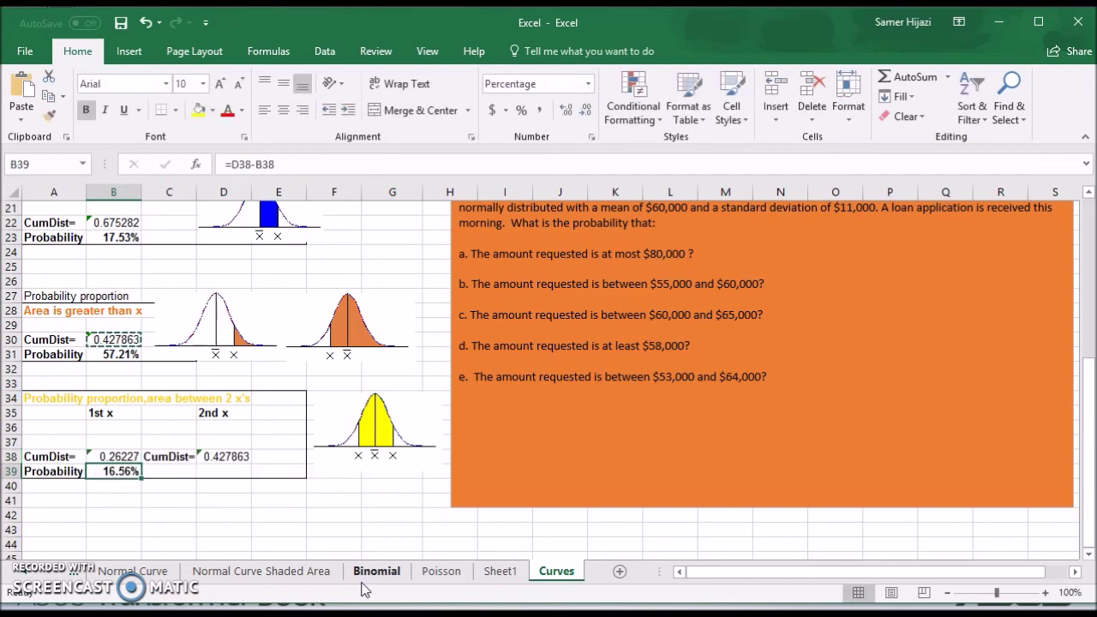
left_click(236, 456)
key("F2")
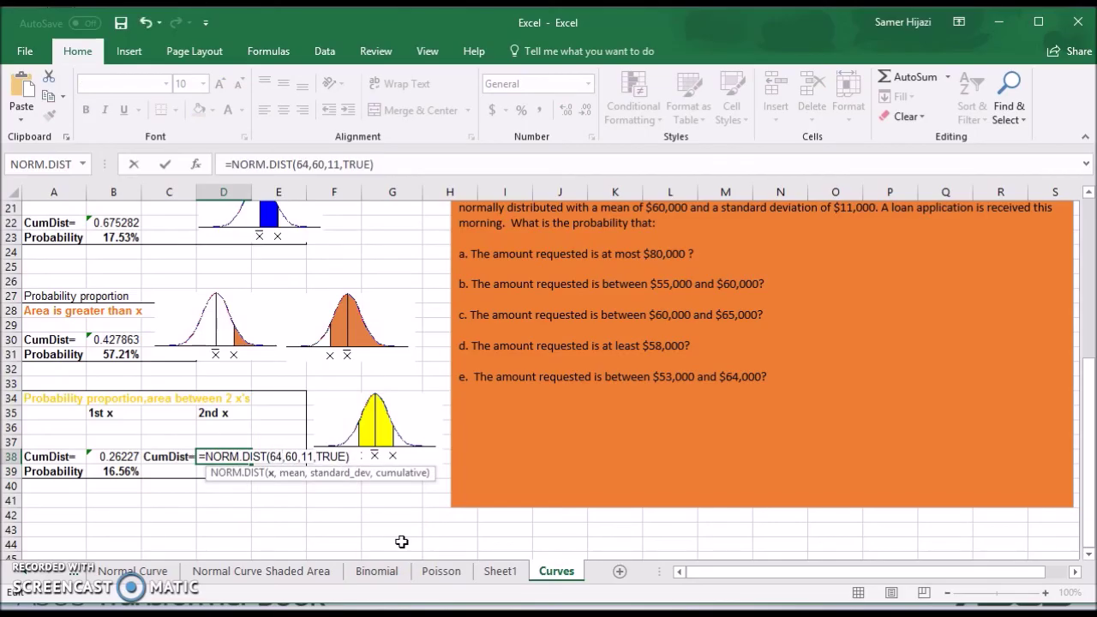
key("Return")
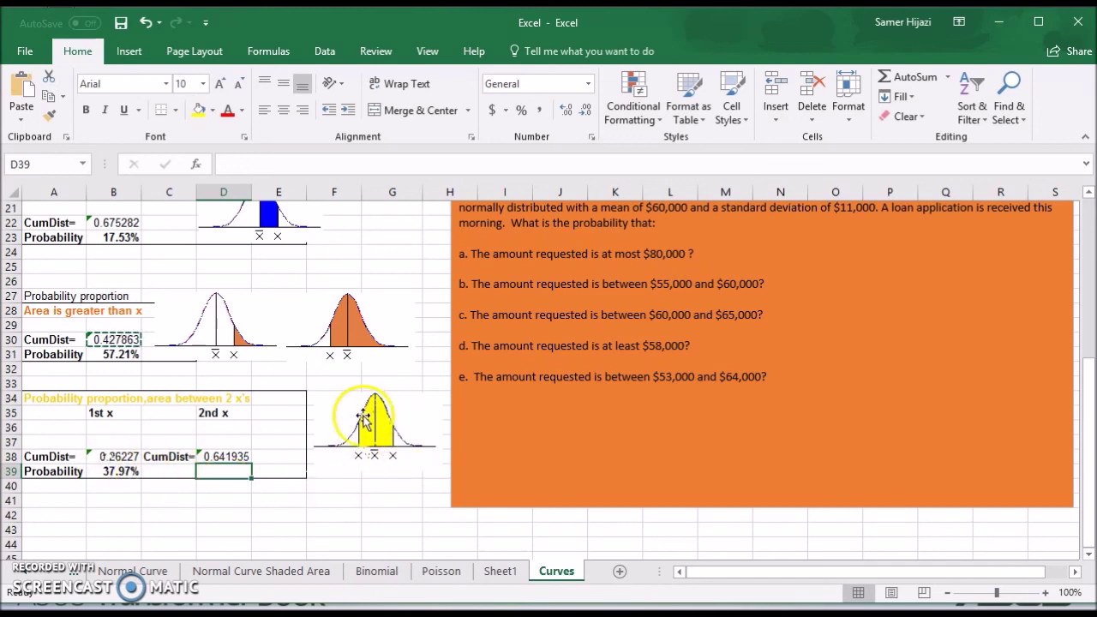
left_click(121, 465)
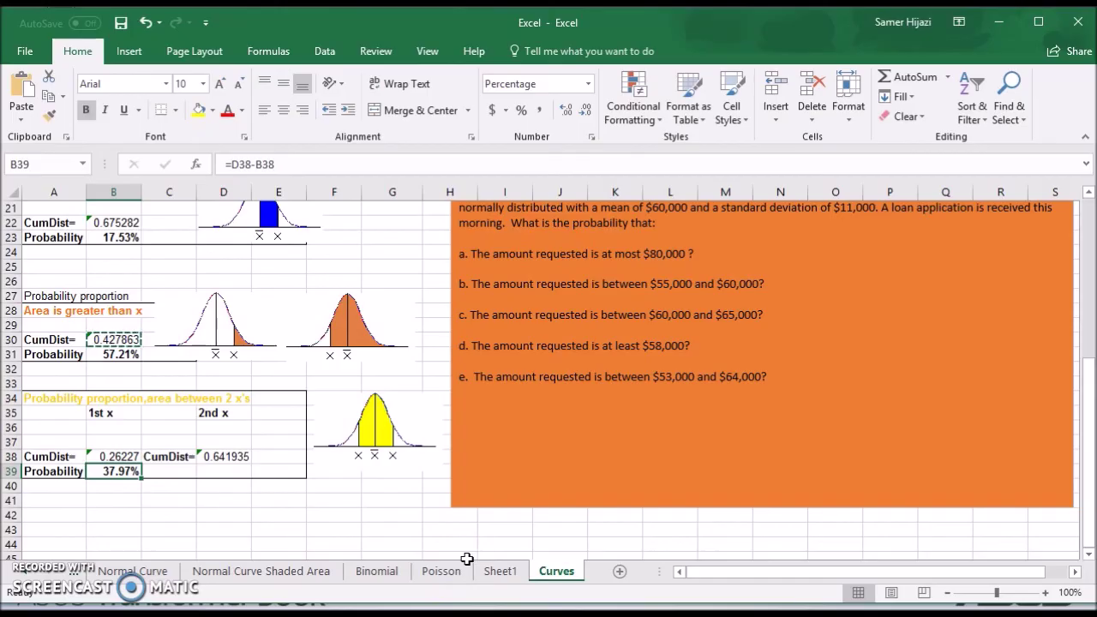
scroll(428, 540, "up", 7)
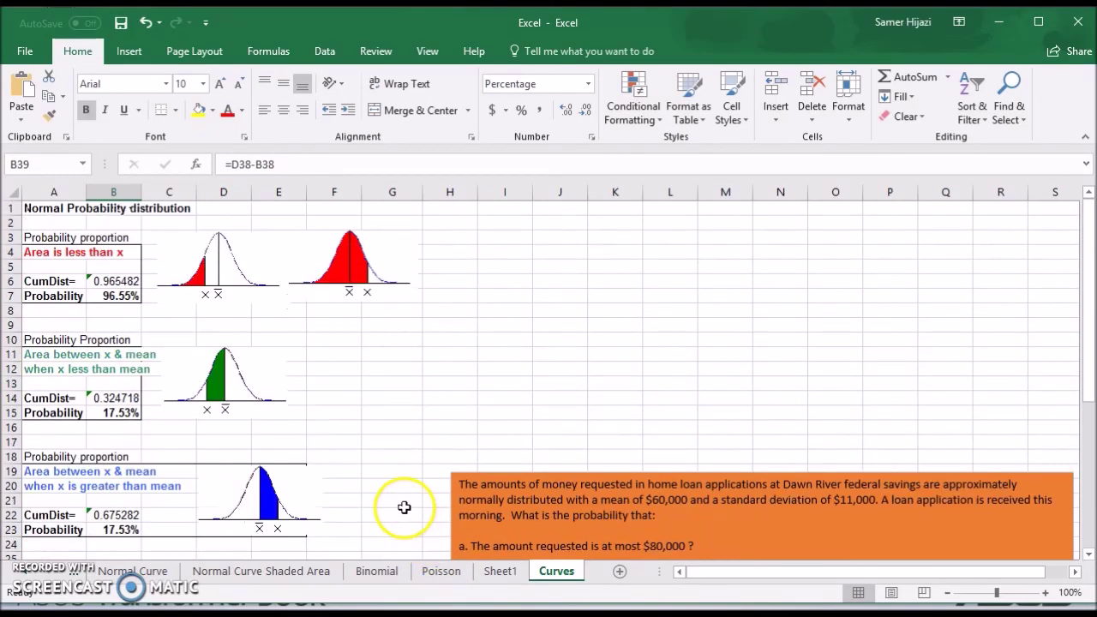
left_click(115, 296)
left_click(120, 412)
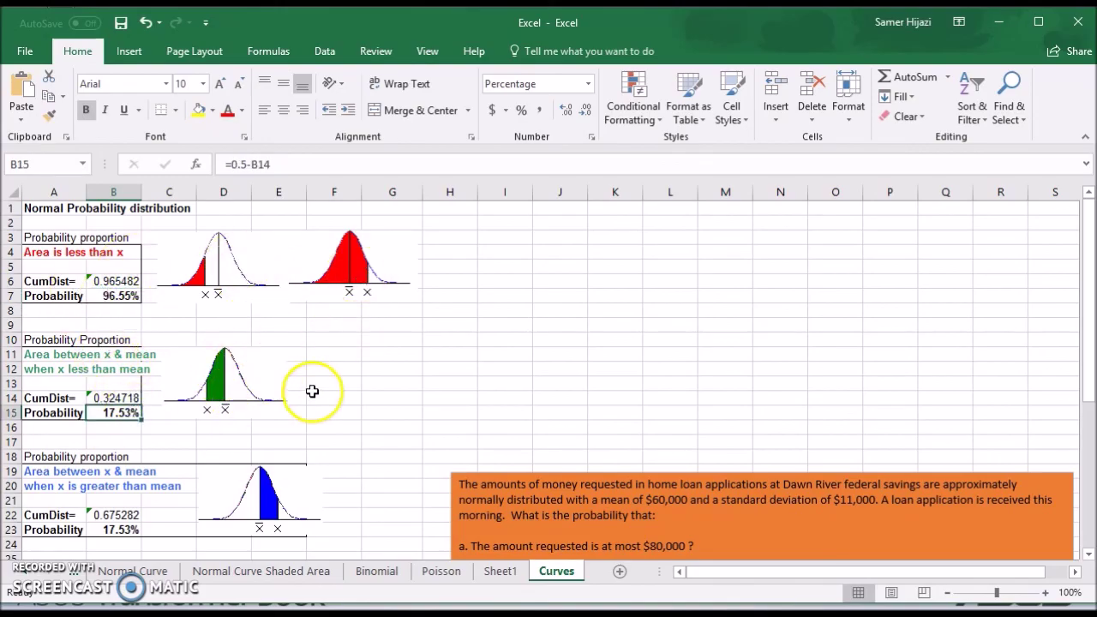
scroll(306, 252, "down", 1)
scroll(296, 505, "down", 4)
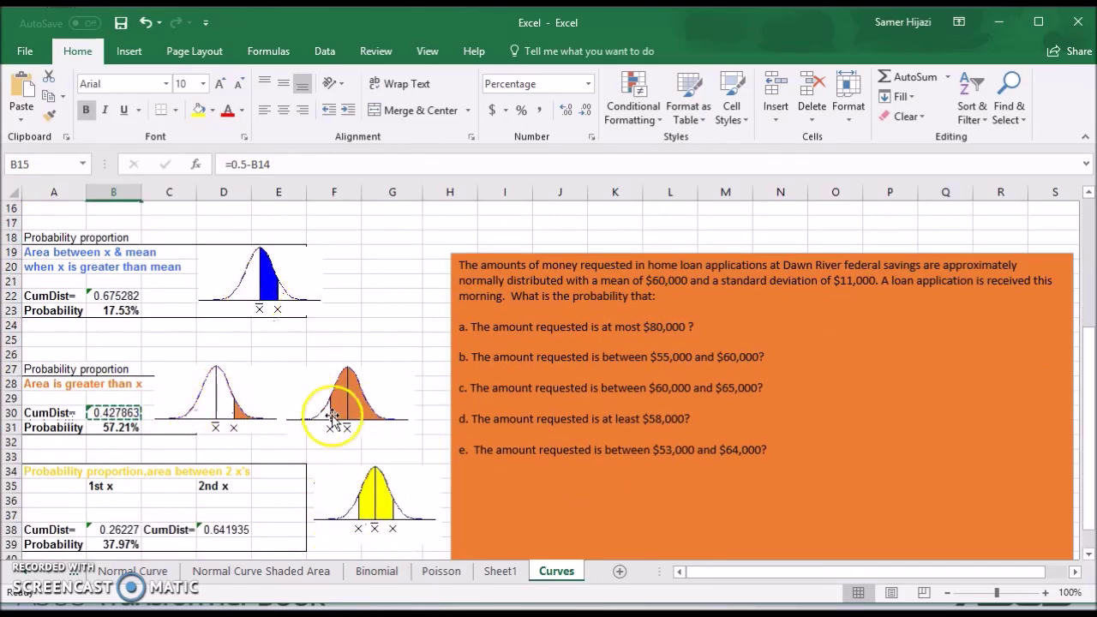
scroll(334, 417, "up", 5)
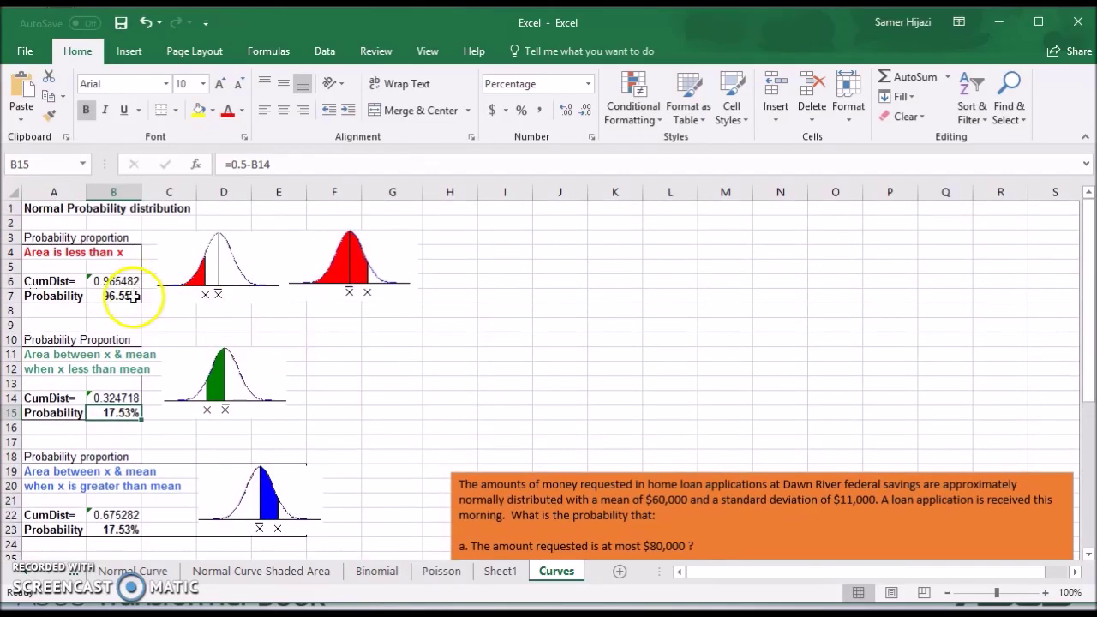
left_click(133, 295)
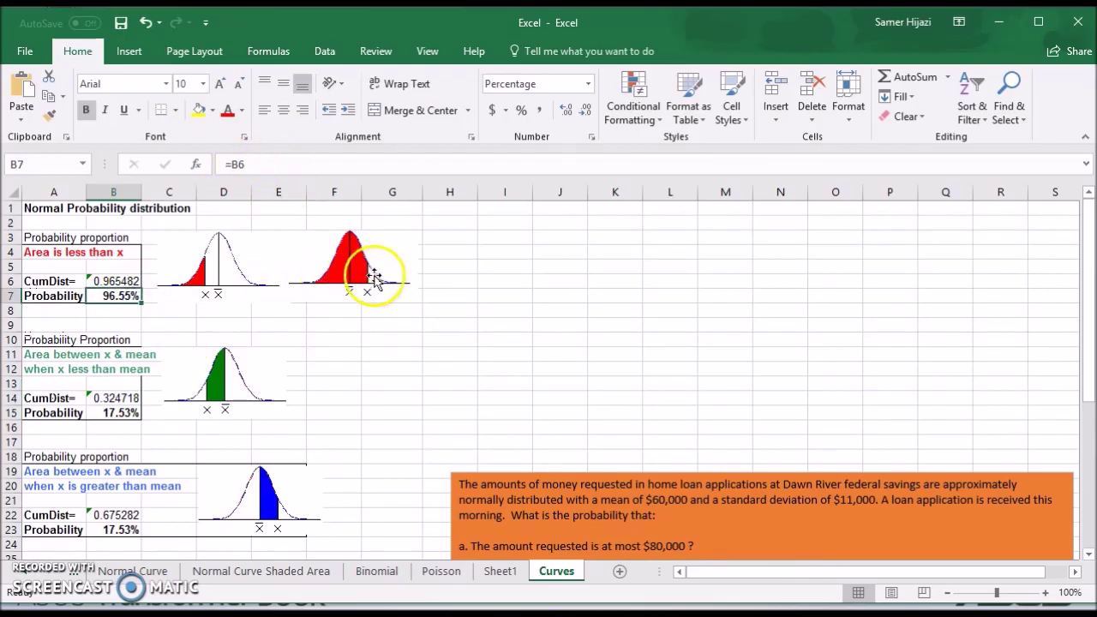
left_click(120, 412)
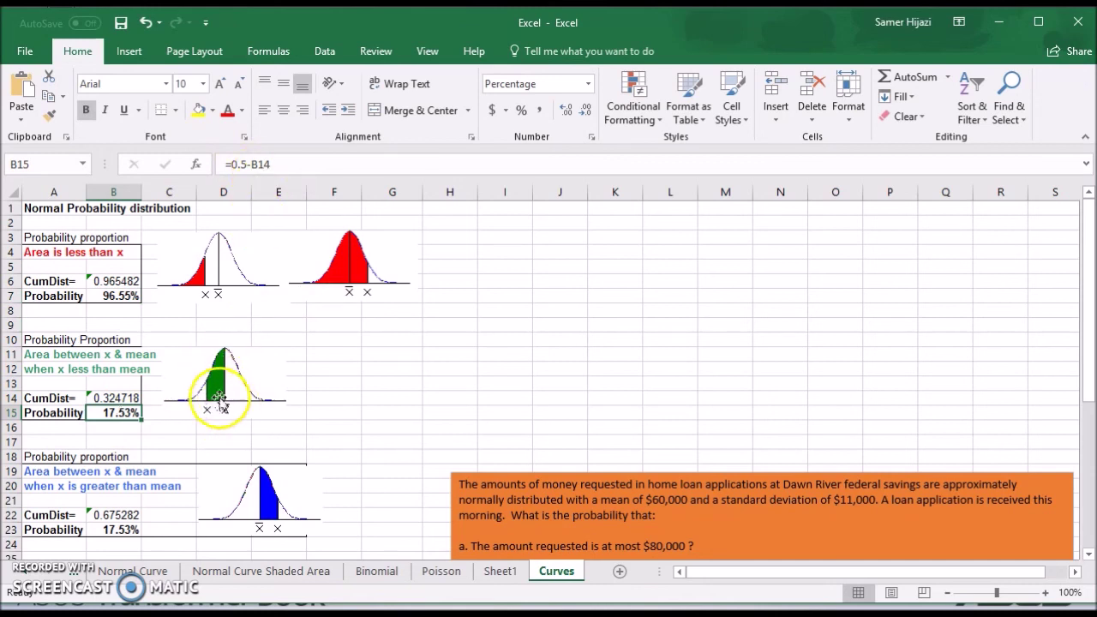
scroll(326, 396, "down", 2)
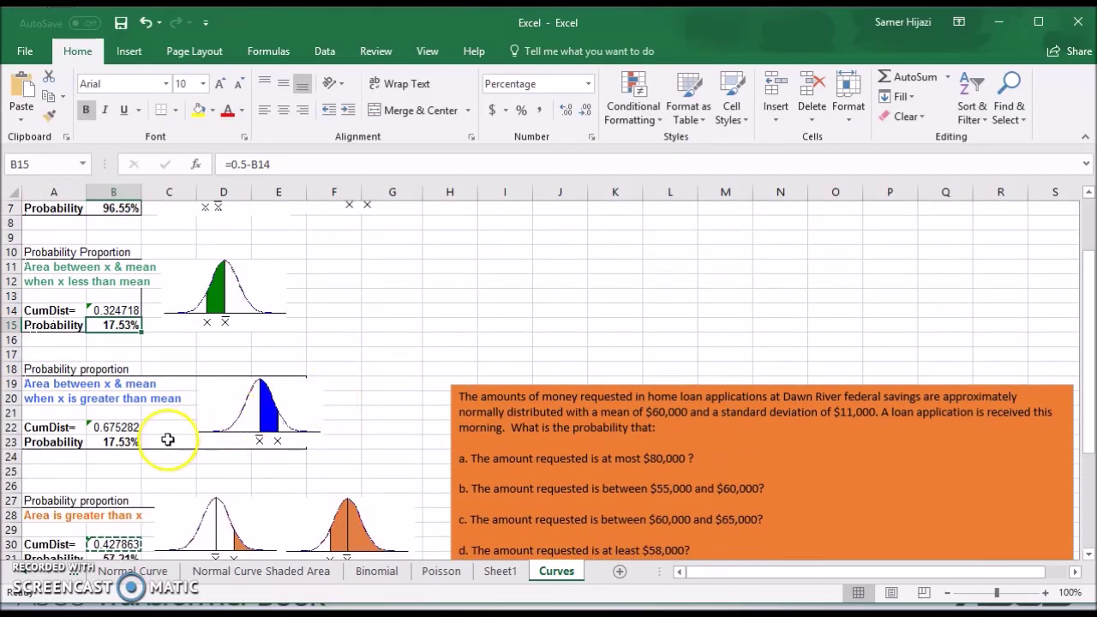
left_click(128, 443)
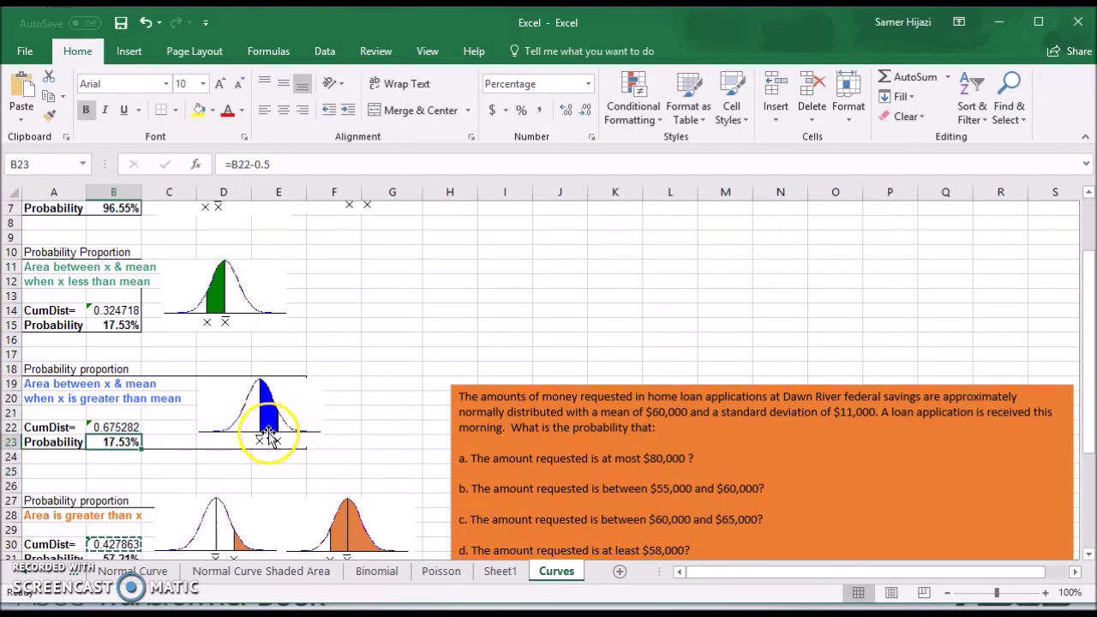
scroll(258, 438, "down", 3)
left_click(120, 427)
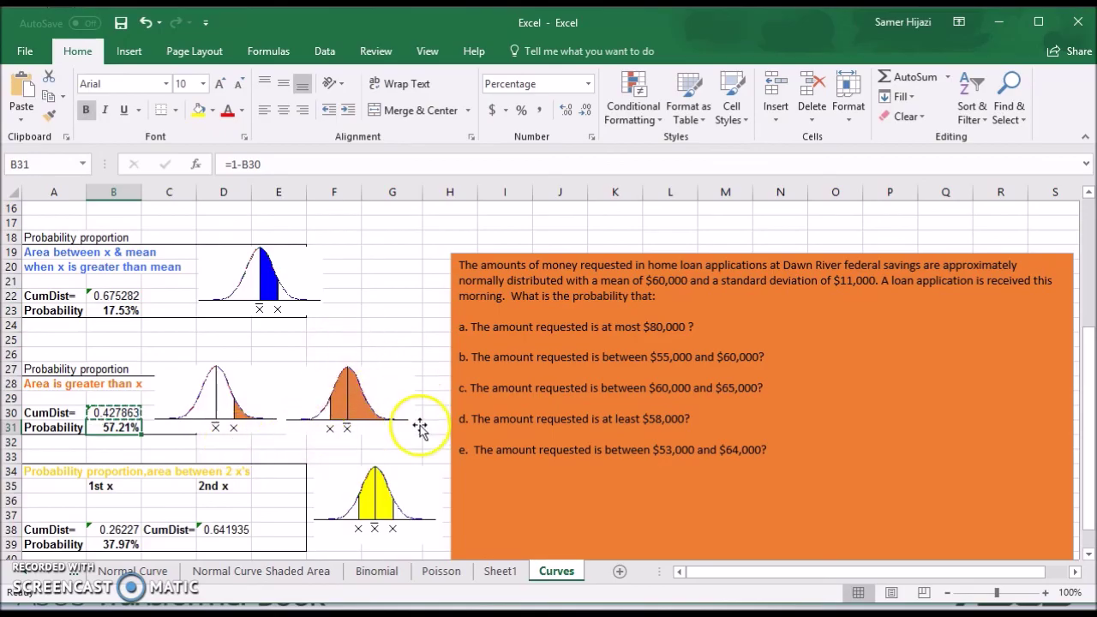
left_click(119, 545)
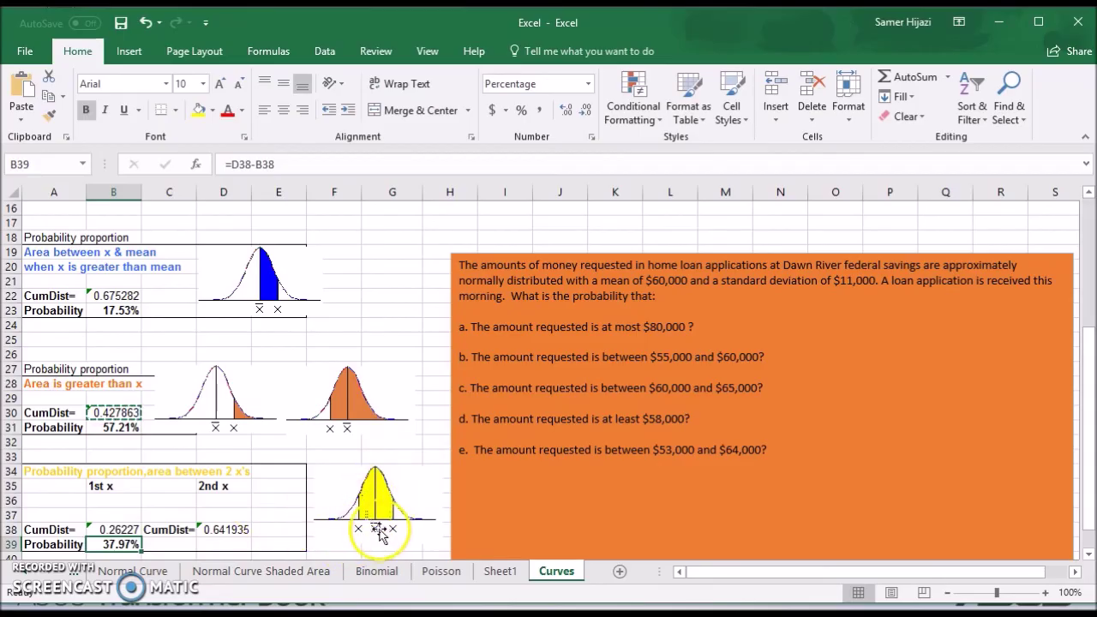
scroll(360, 498, "down", 1)
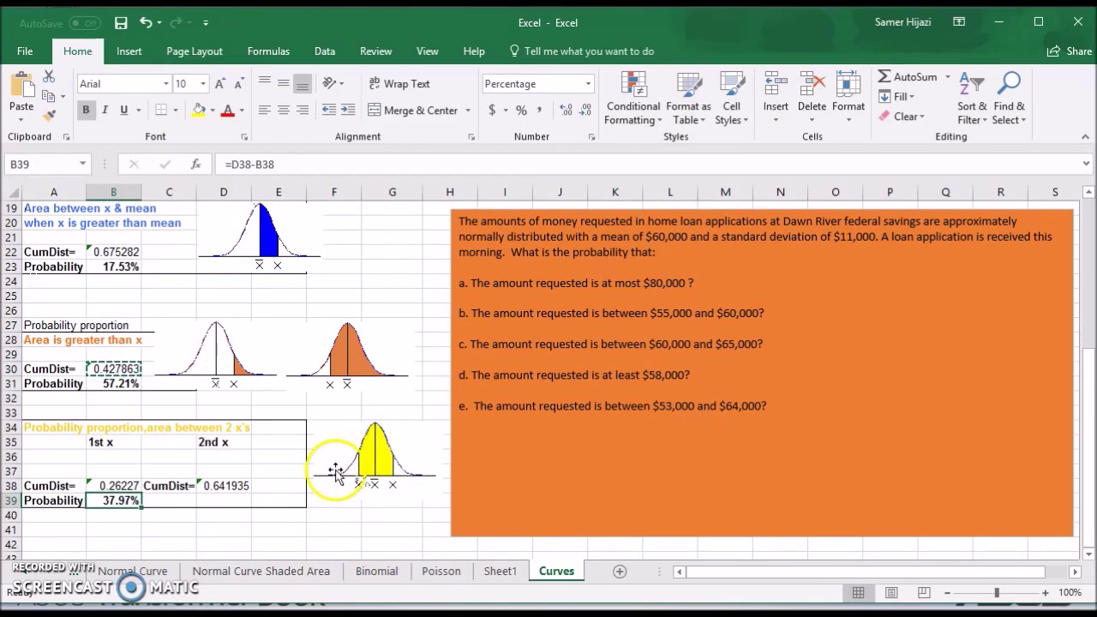